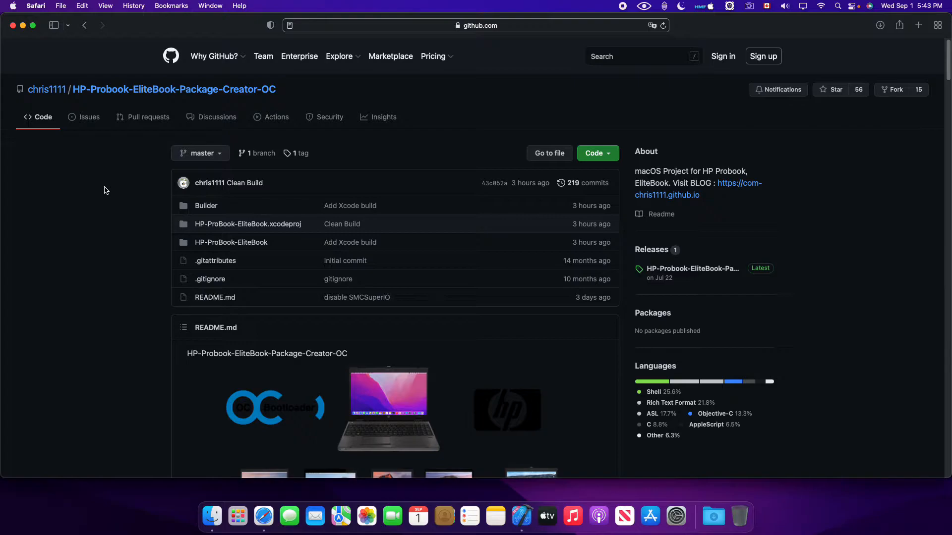
Download the HP-Probook-EliteBook-Package-Creator-OC repository from GitHub as a ZIP archive.
left_click_drag(213, 23, 220, 23)
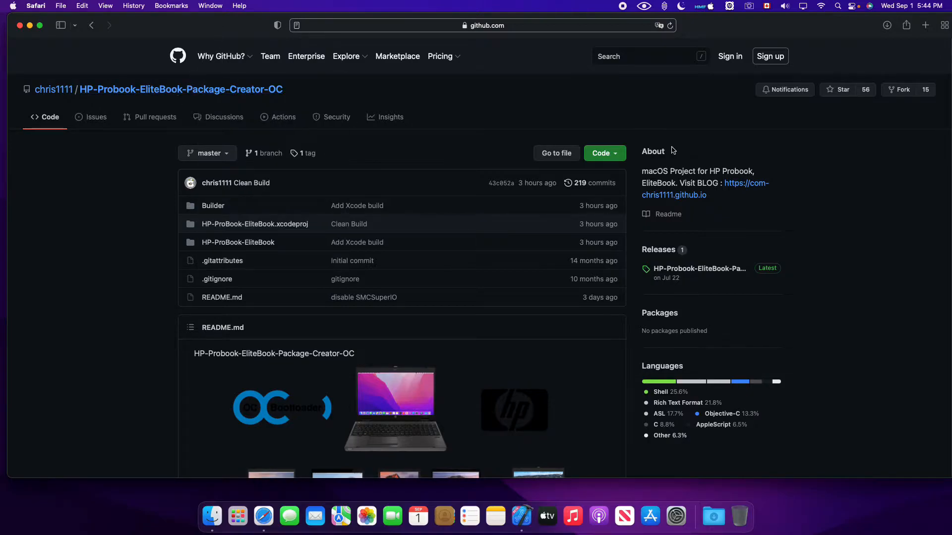
left_click(615, 156)
left_click(467, 277)
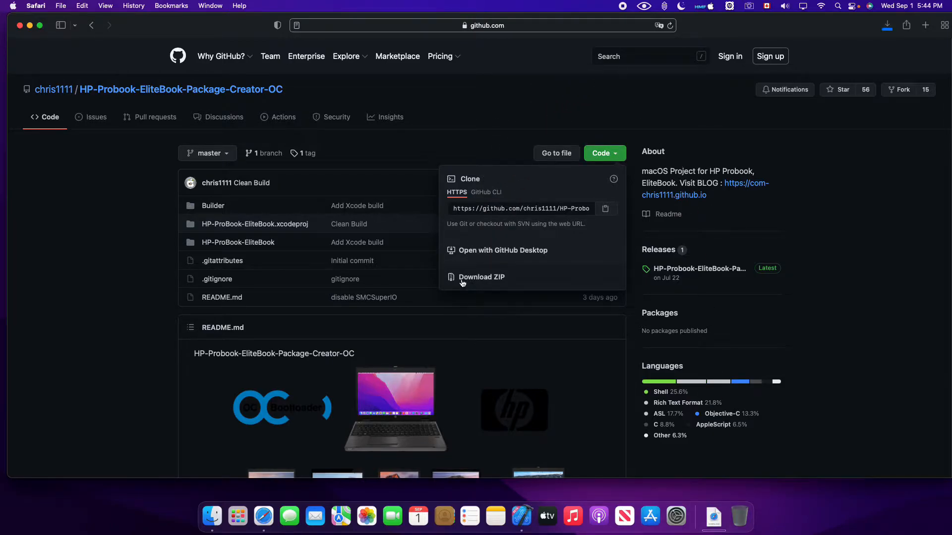
left_click(130, 315)
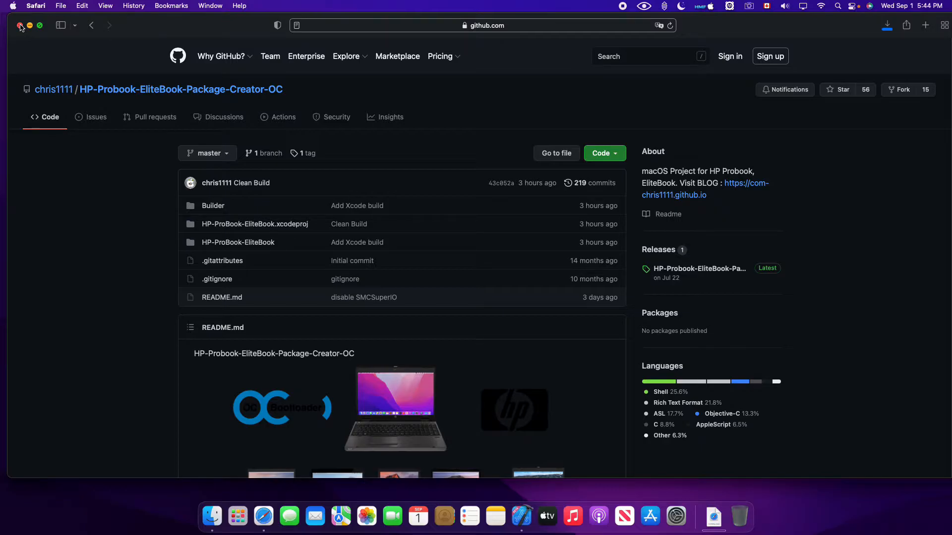
Skim the repository's README to its end and close the browser window.
scroll(217, 224, "down", 15)
scroll(217, 221, "down", 15)
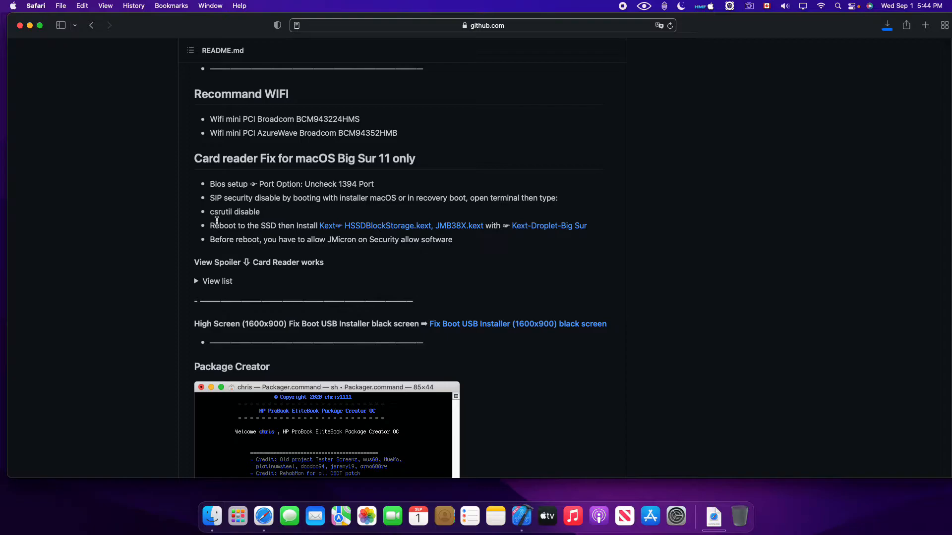
scroll(308, 352, "down", 10)
scroll(307, 352, "down", 10)
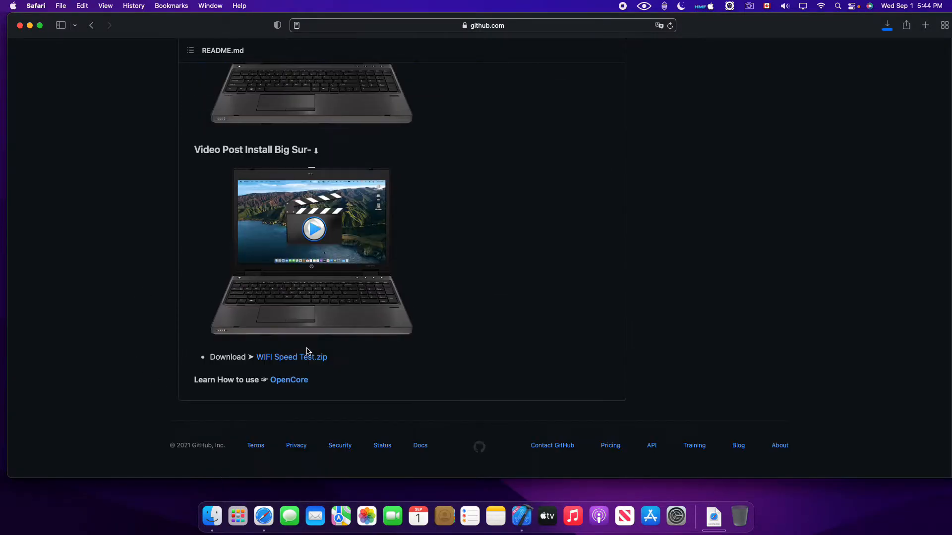
key("super+Up")
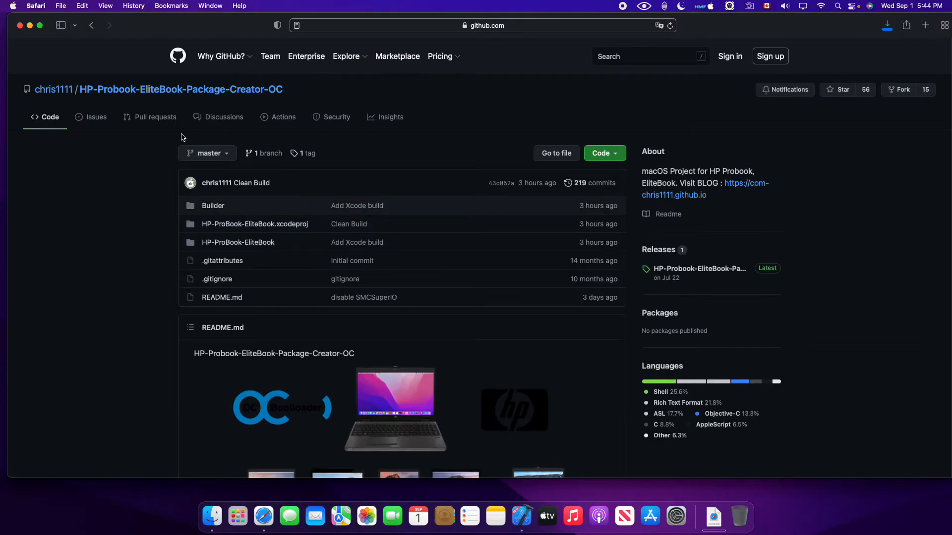
left_click_drag(217, 26, 209, 26)
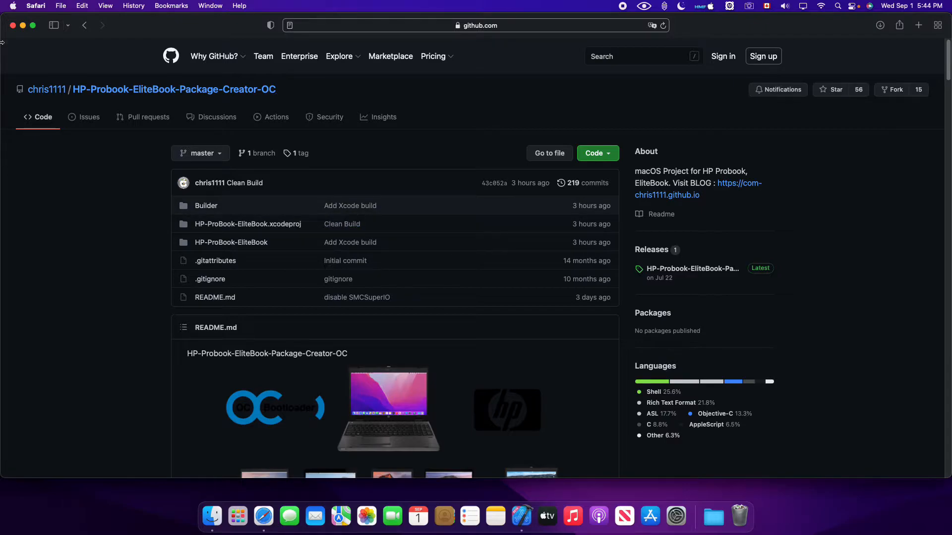
left_click(13, 25)
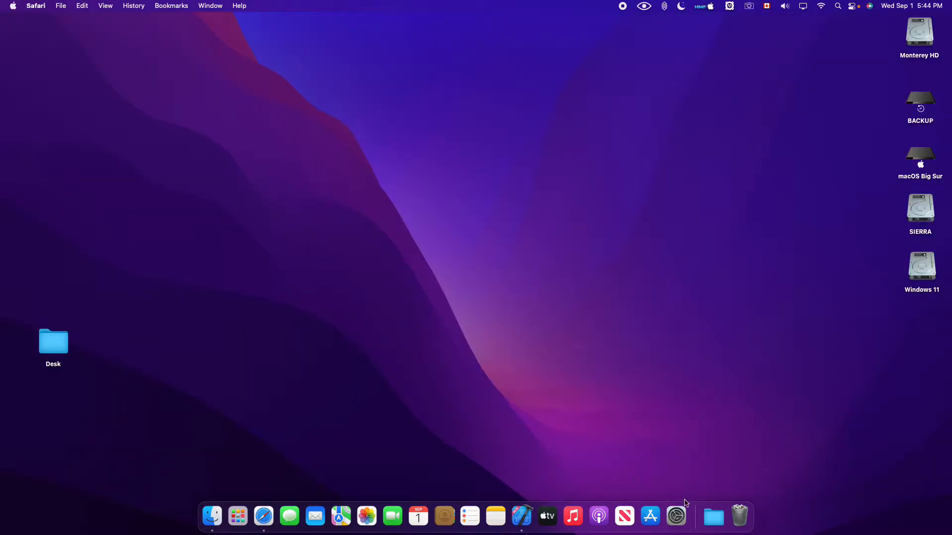
Show the Downloads folder in Finder and open the downloaded HP-Probook-EliteBook master folder.
left_click(714, 517)
left_click(739, 405)
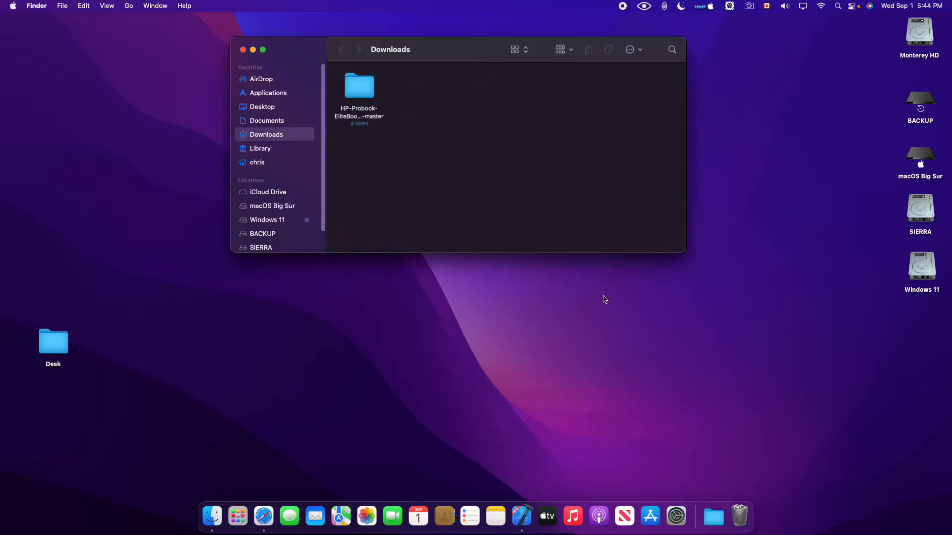
double_click(356, 89)
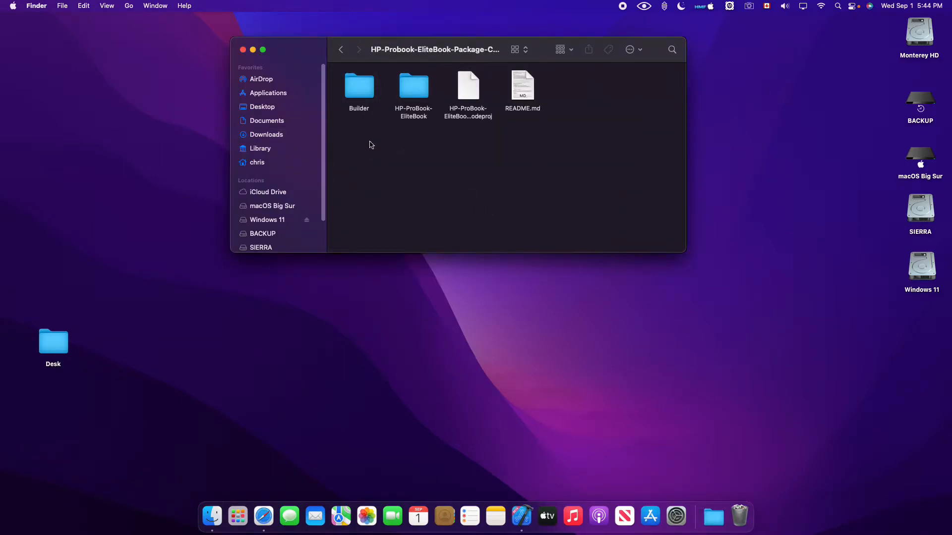
left_click_drag(317, 55, 340, 96)
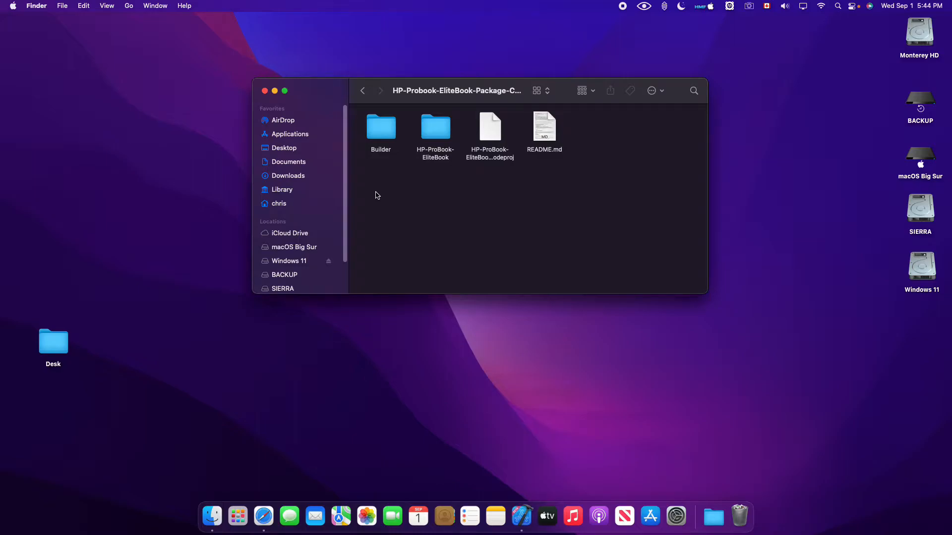
left_click_drag(327, 89, 337, 85)
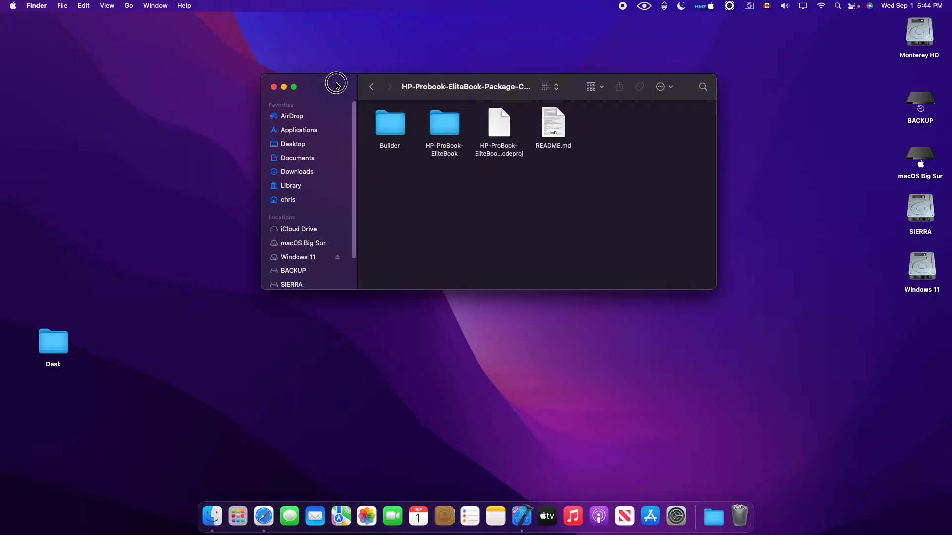
left_click(598, 248)
left_click_drag(346, 96, 340, 89)
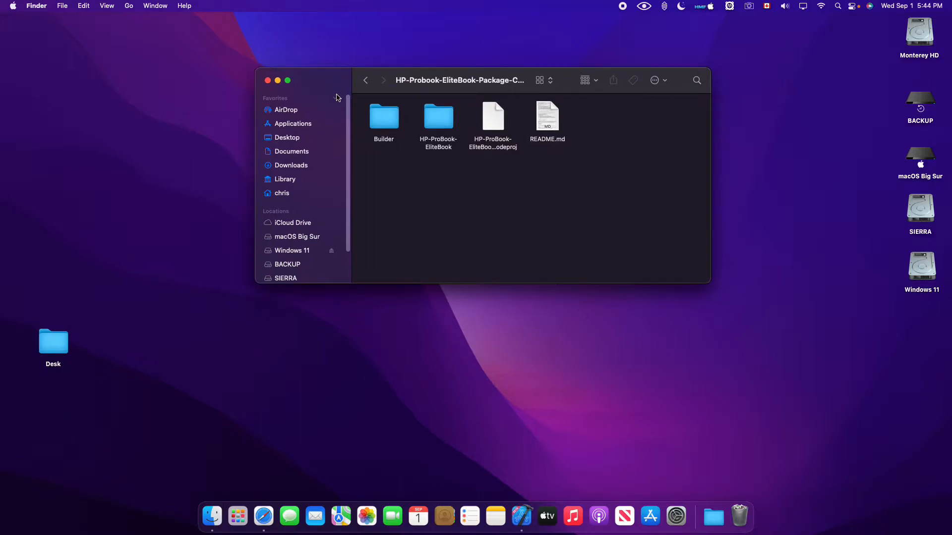
left_click(337, 94)
Open the HP-ProBook-EliteBook.xcodeproj project with Xcode-beta and trust it as a project downloaded from the Internet.
right_click(494, 117)
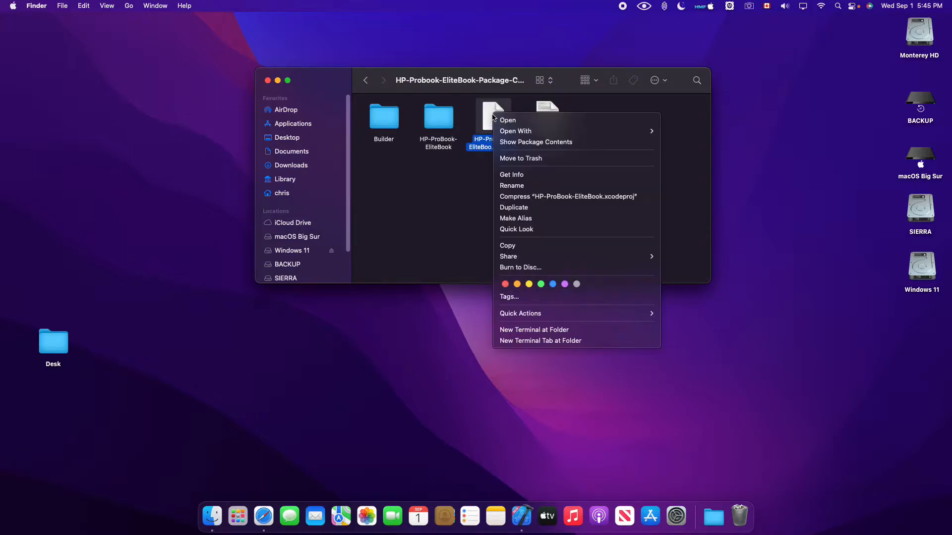
mouse_move(532, 135)
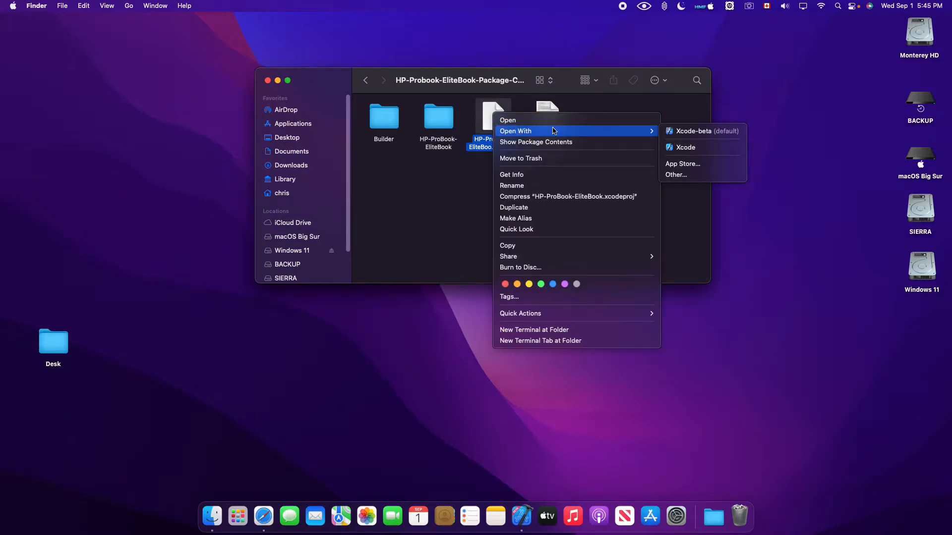
left_click(672, 131)
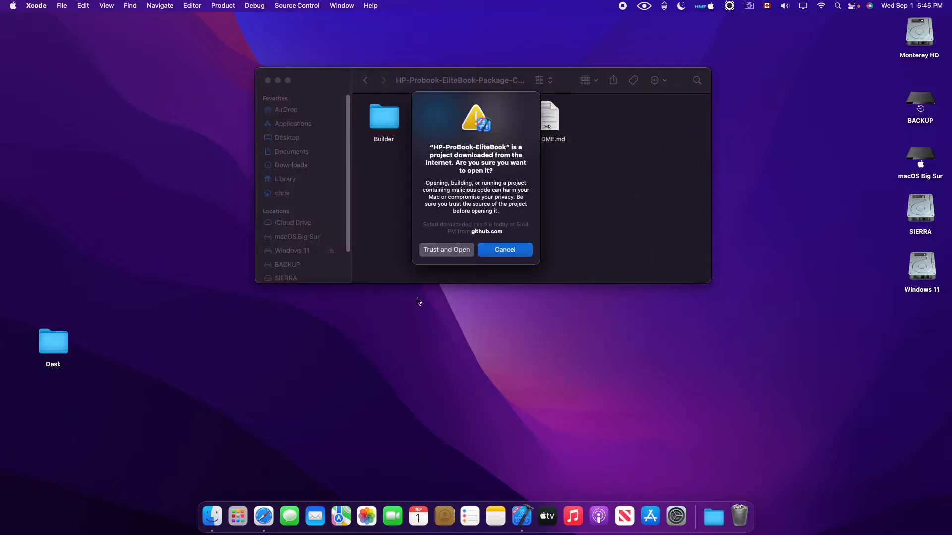
left_click(443, 254)
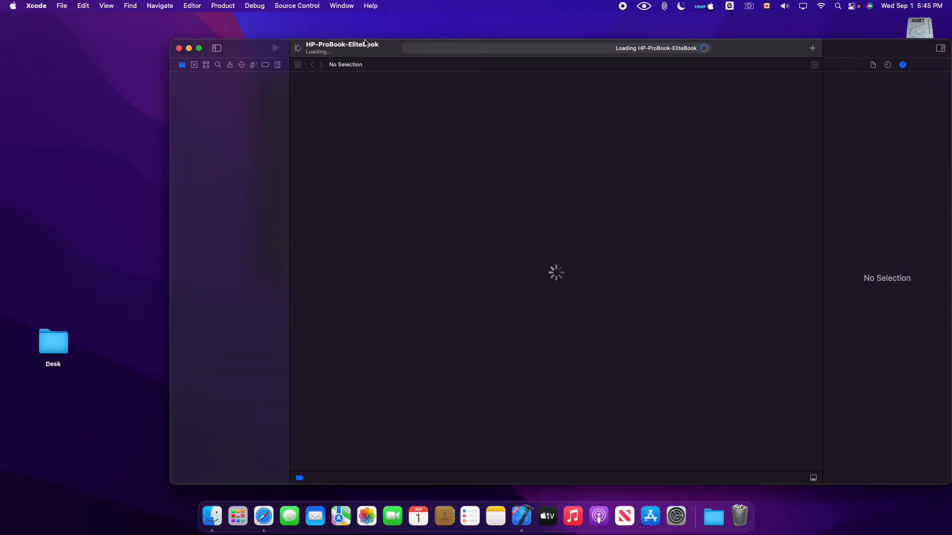
Close the Finder window of the downloaded folder and bring the Xcode project window fully into view.
left_click_drag(249, 42, 274, 179)
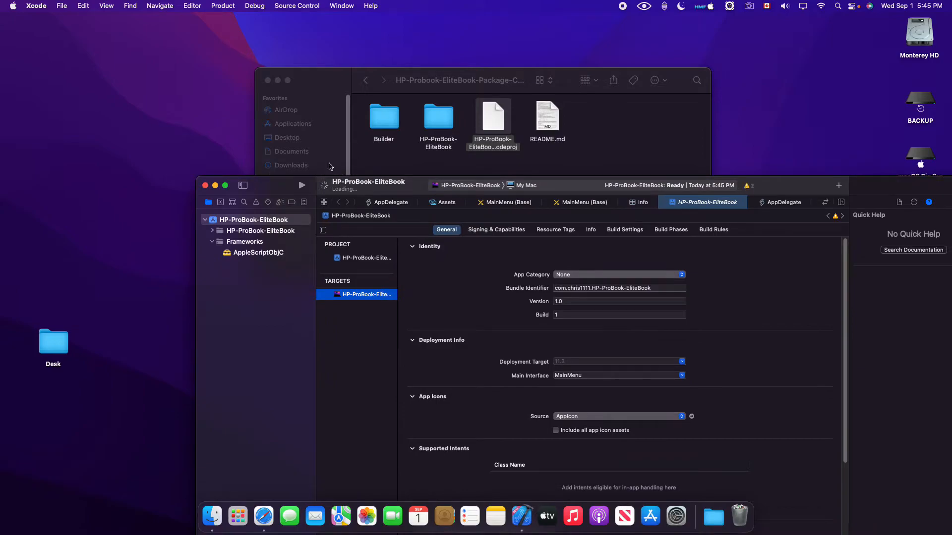
left_click(490, 128)
right_click(490, 127)
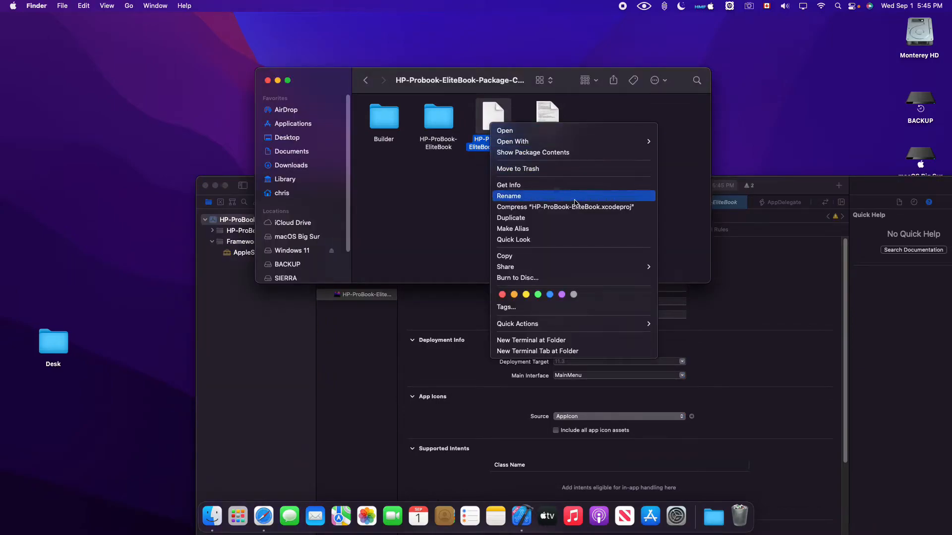
left_click(433, 184)
left_click(268, 80)
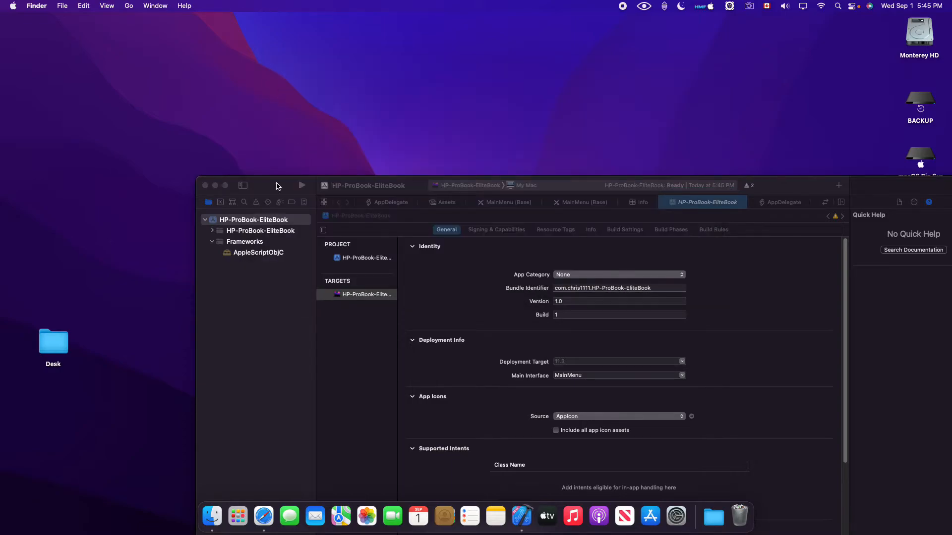
left_click_drag(279, 187, 248, 44)
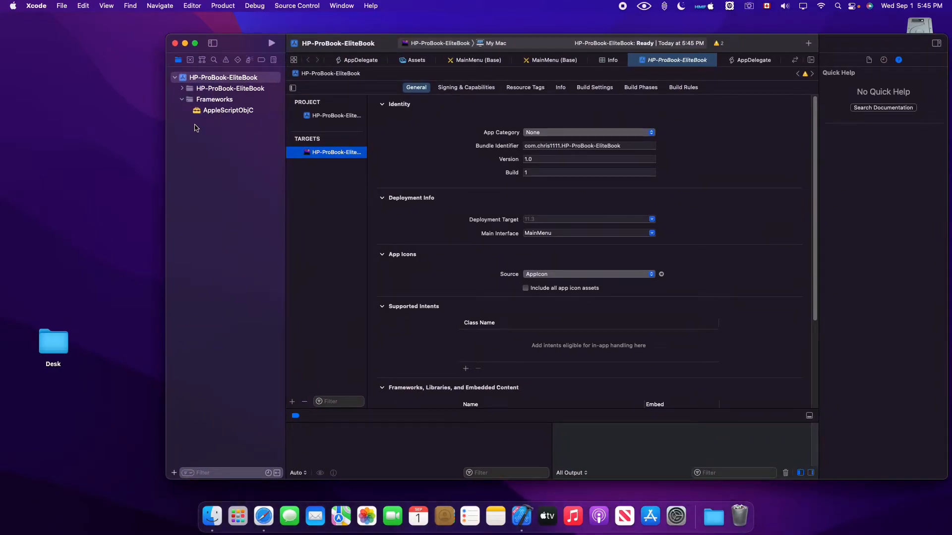
Expand the HP-ProBook-EliteBook group in the project navigator and collapse its Package subgroup.
left_click(183, 89)
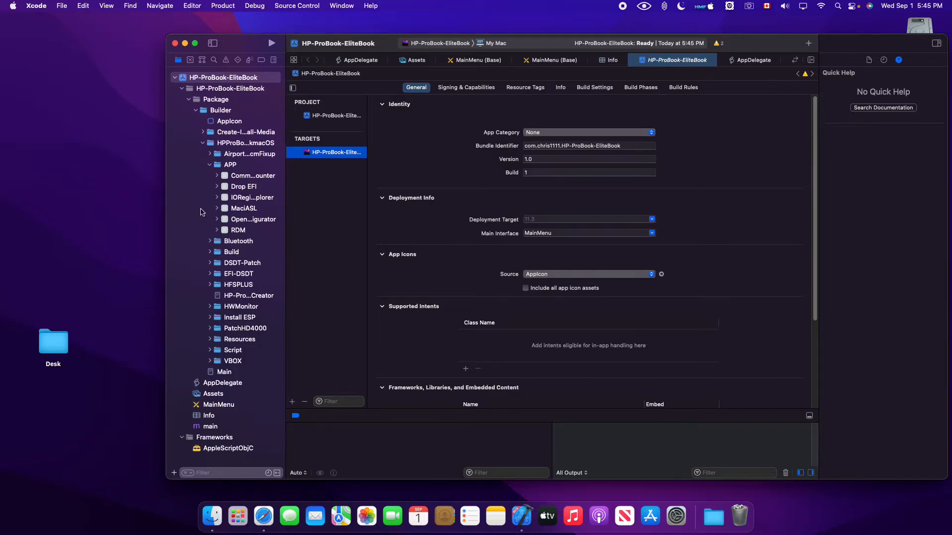
left_click(188, 99)
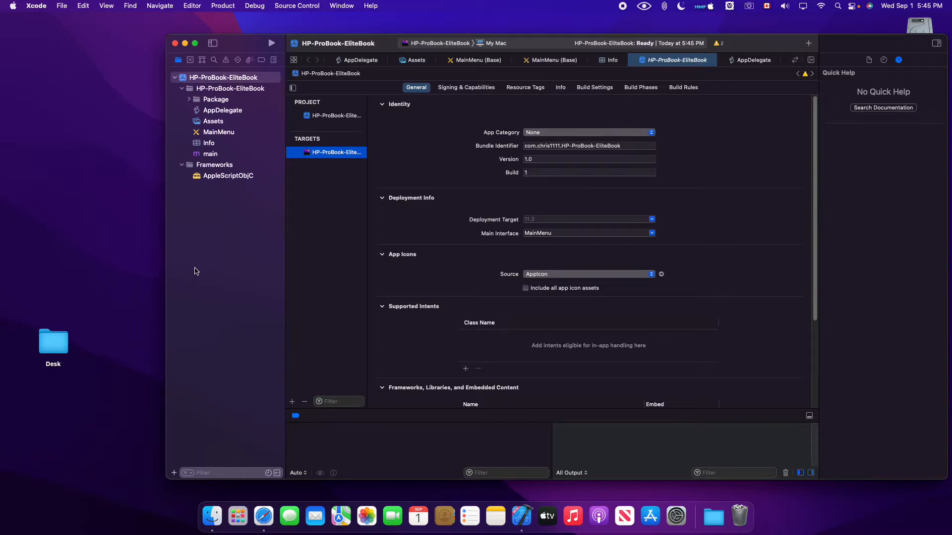
left_click_drag(256, 47, 194, 34)
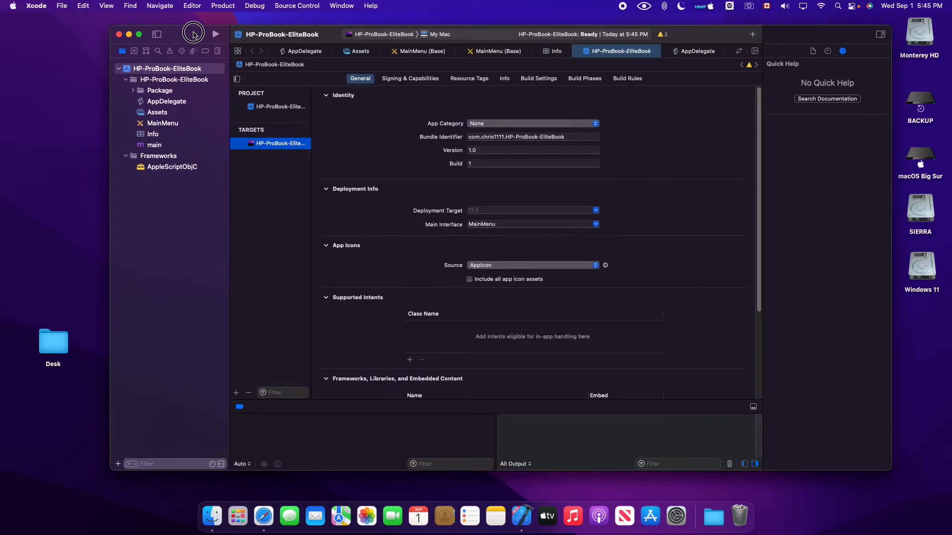
Clean the build folder of the HP-ProBook-EliteBook project.
left_click(224, 6)
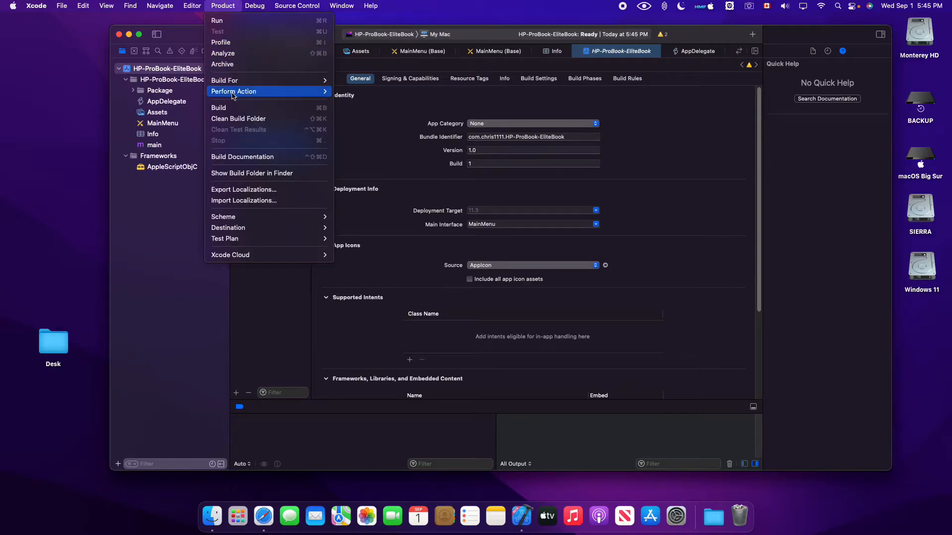
left_click(231, 120)
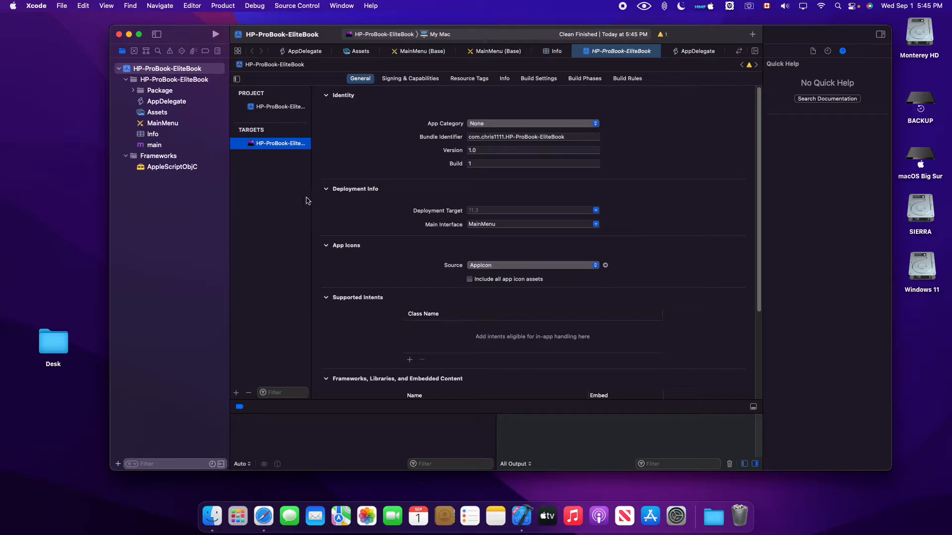
left_click(194, 233)
Build the HP-ProBook-EliteBook project and take the Xcode window out of full screen.
left_click(218, 5)
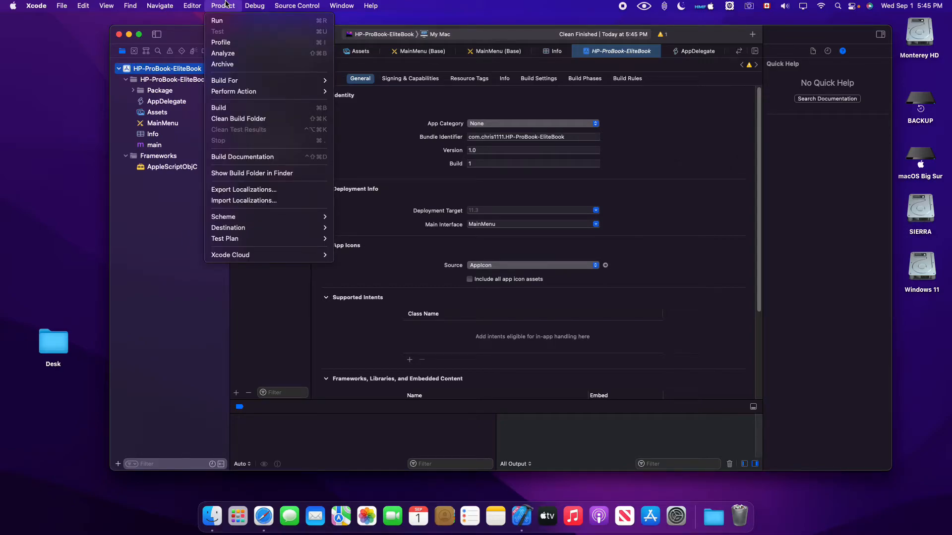
left_click(226, 107)
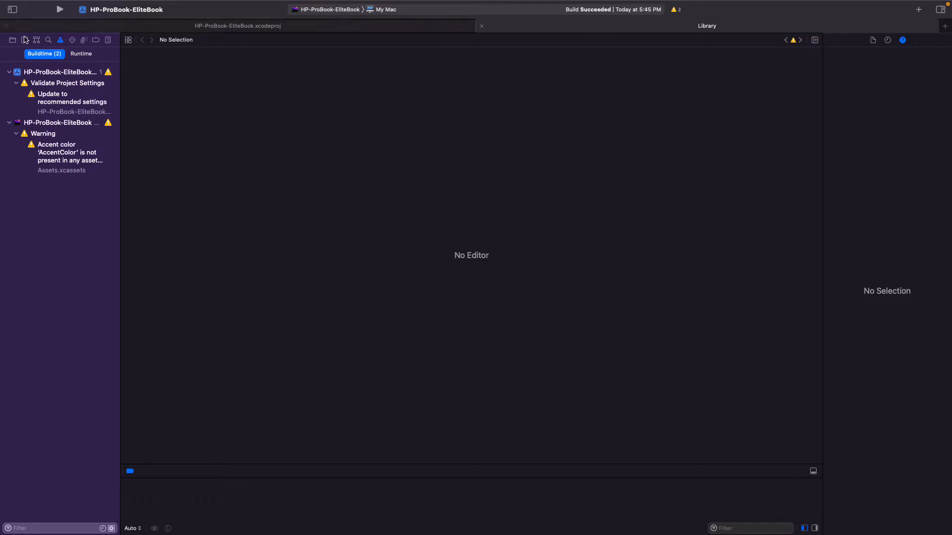
mouse_move(2, 4)
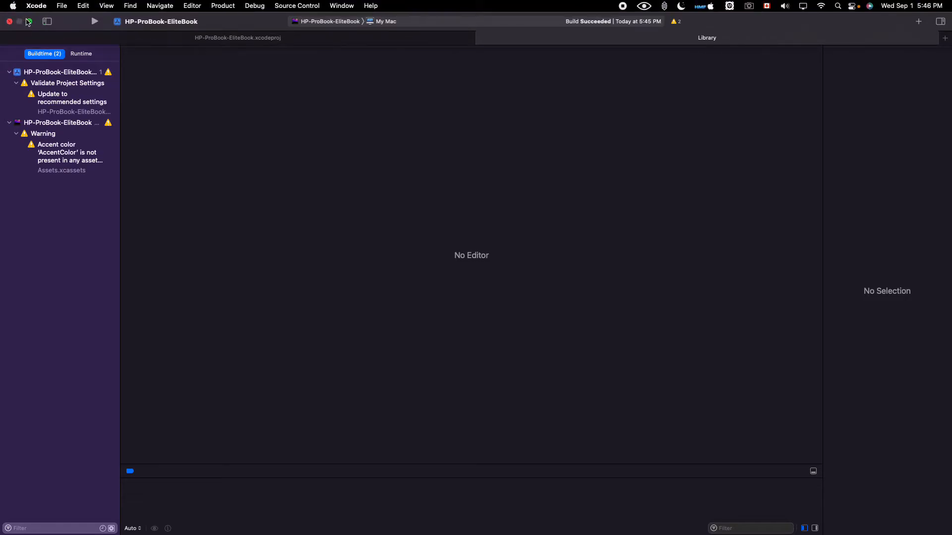
left_click(29, 21)
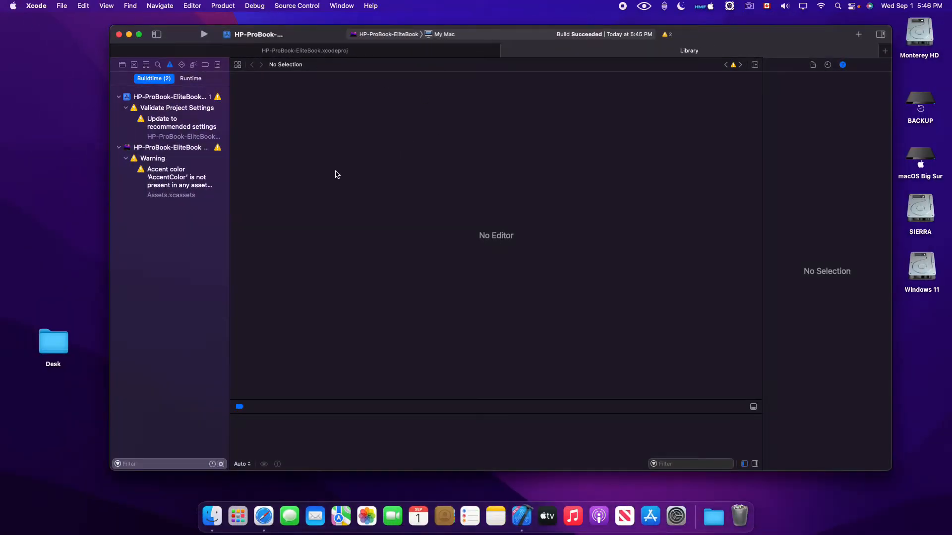
View the HP-ProBook-EliteBook target from the build issues list and check its available actions.
left_click(155, 148)
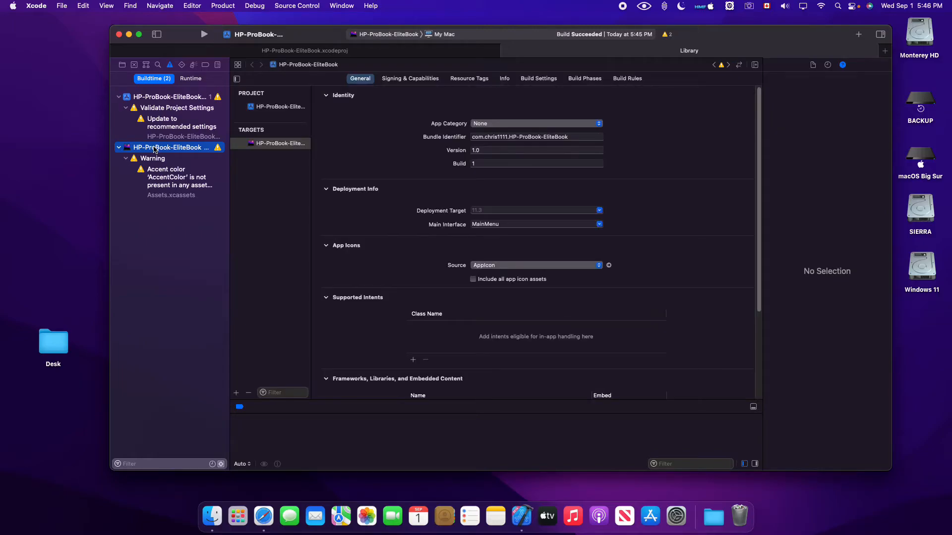
right_click(164, 149)
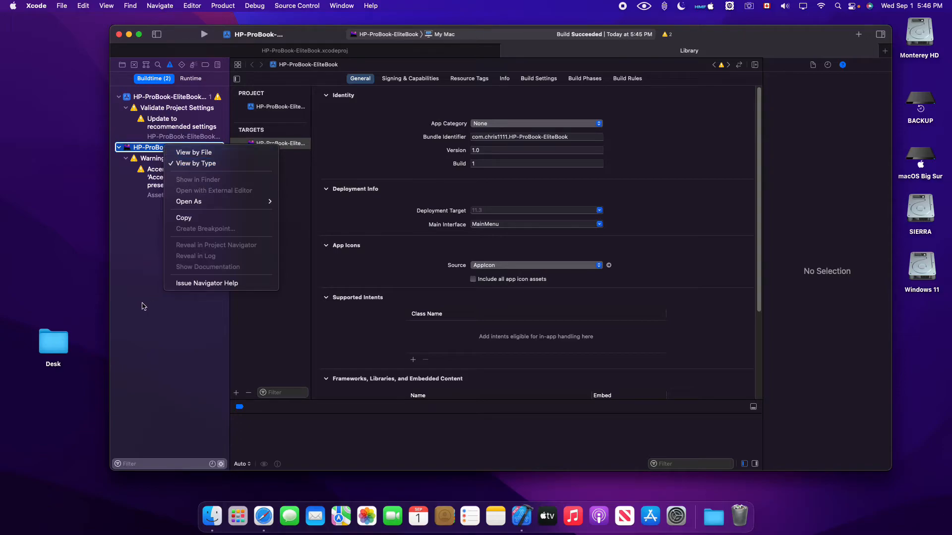
left_click(138, 265)
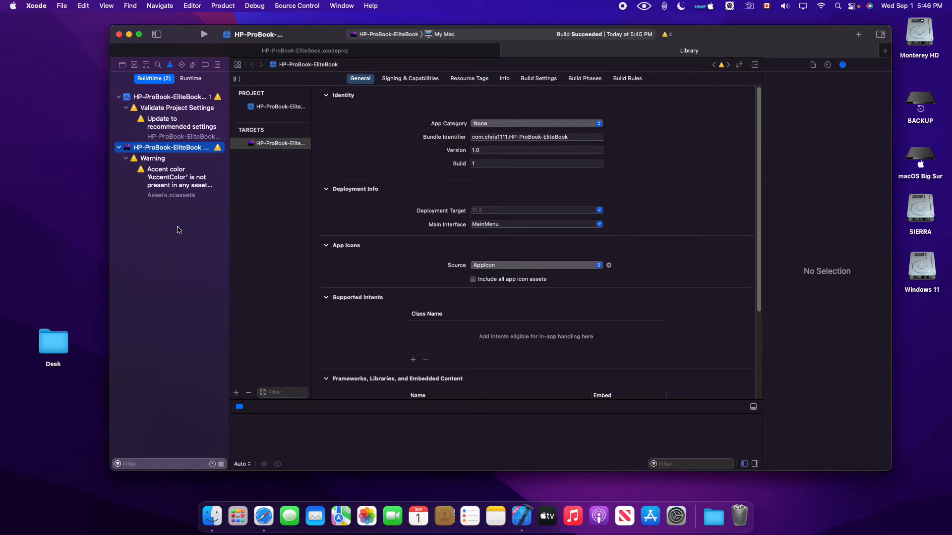
Open the Locations preferences in Xcode and reveal the DerivedData folder in Finder.
left_click(31, 5)
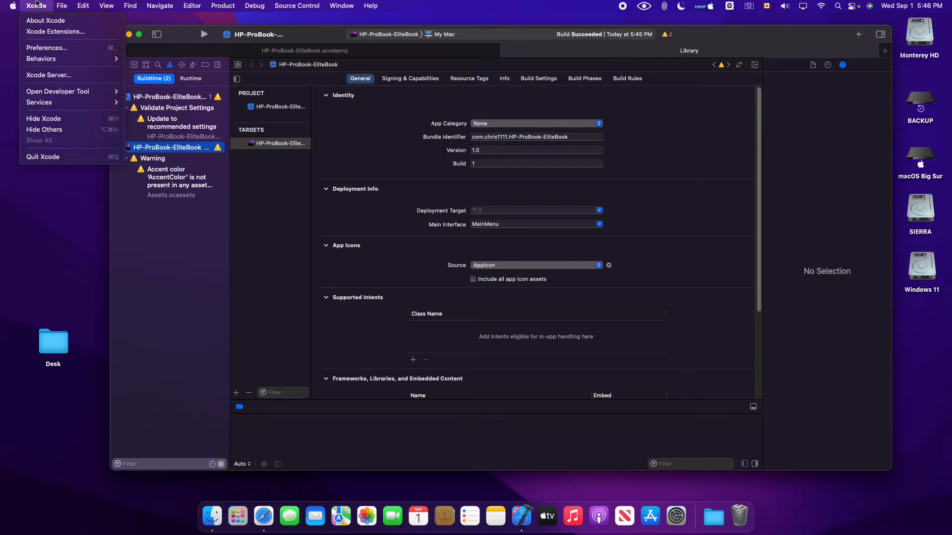
left_click(46, 48)
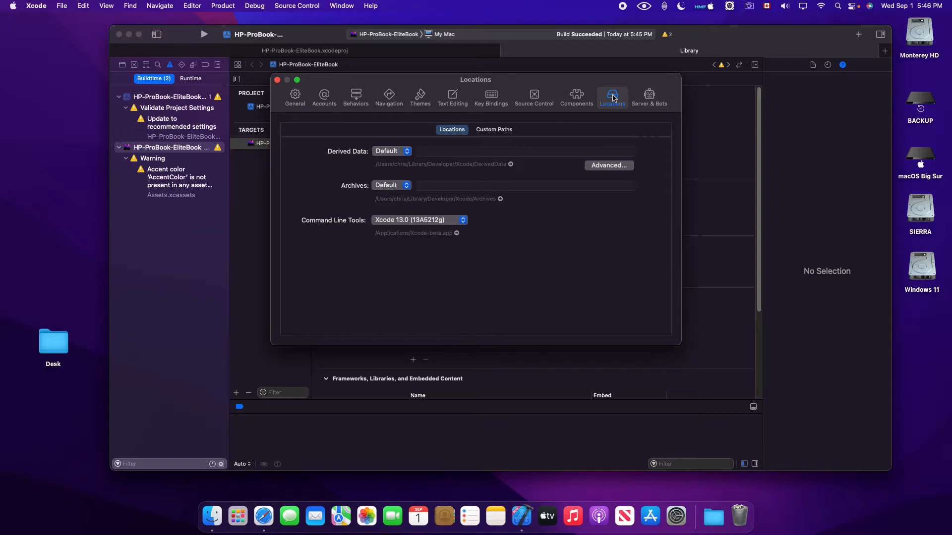
left_click(511, 163)
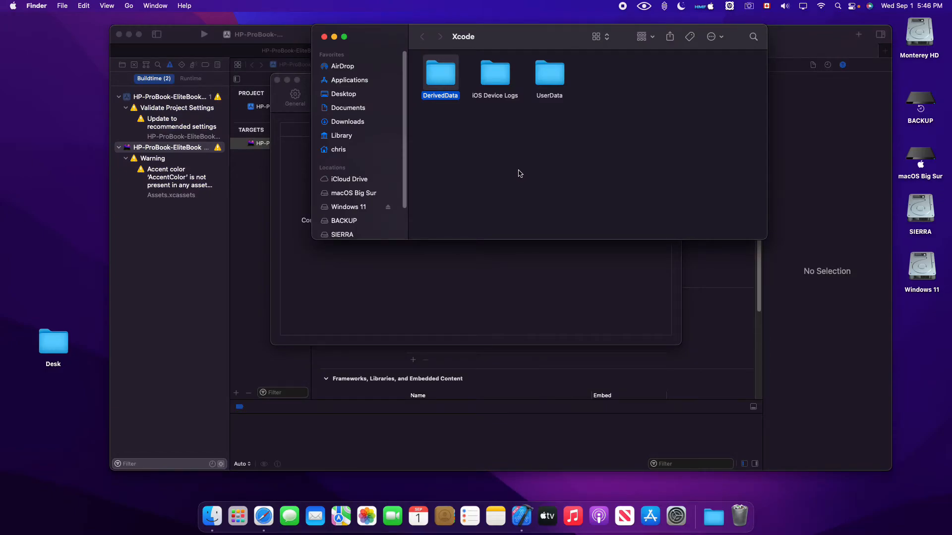
Open the Debug products folder within the HP-ProBook-EliteBook build data in DerivedData.
double_click(448, 81)
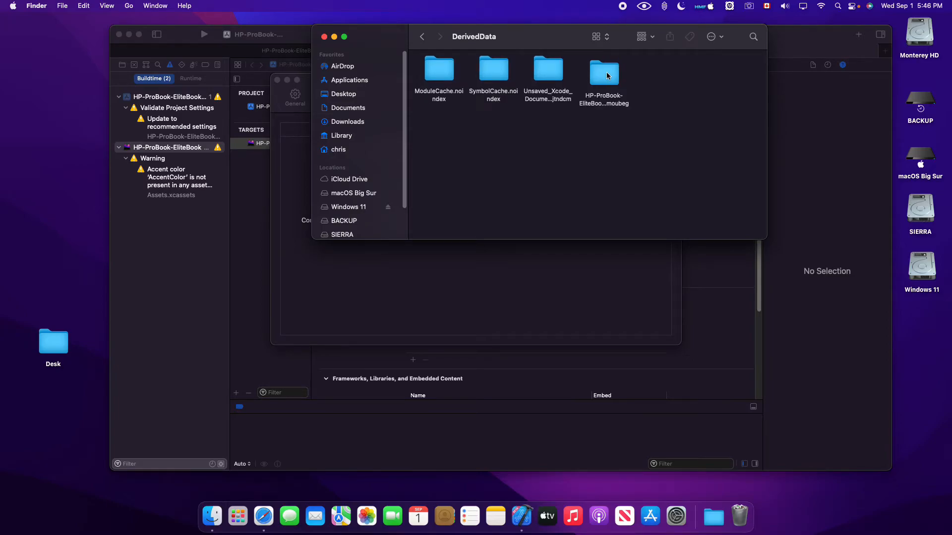
double_click(607, 76)
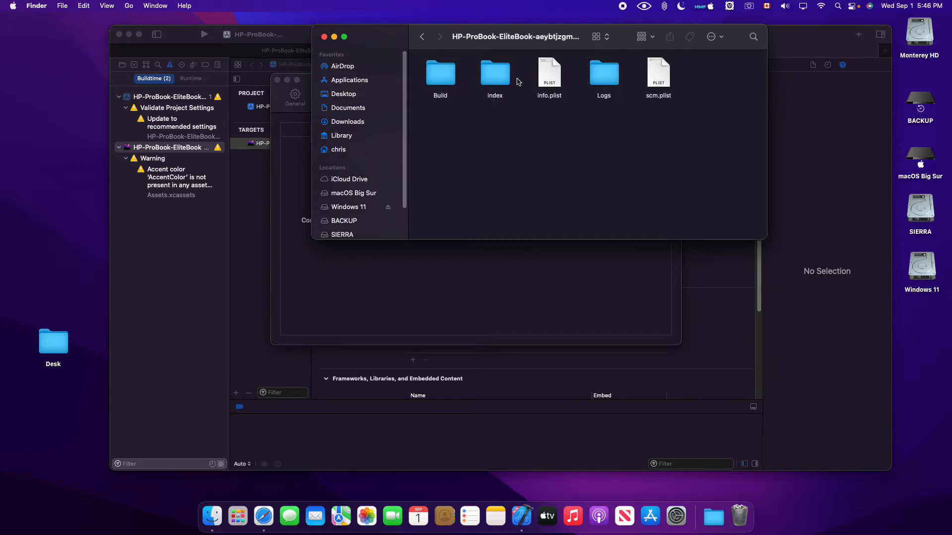
double_click(425, 78)
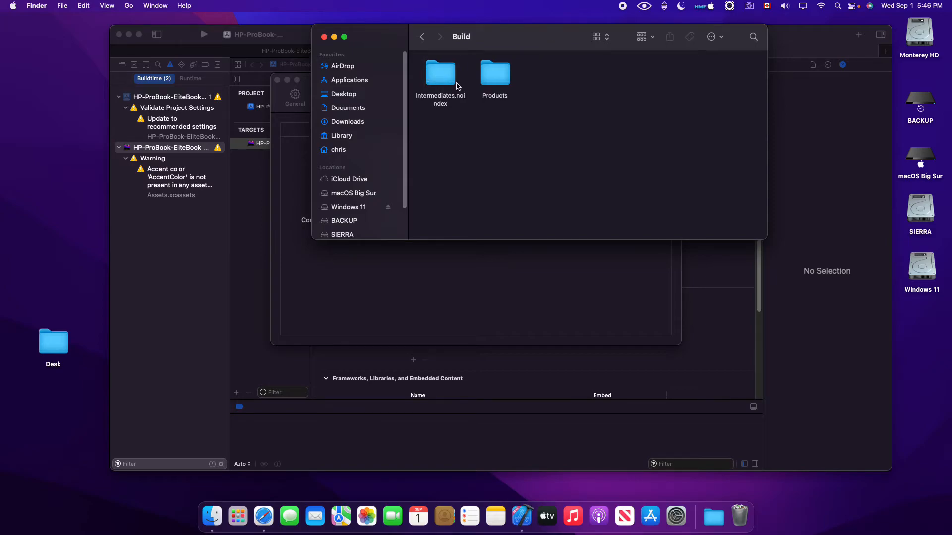
double_click(489, 78)
double_click(449, 81)
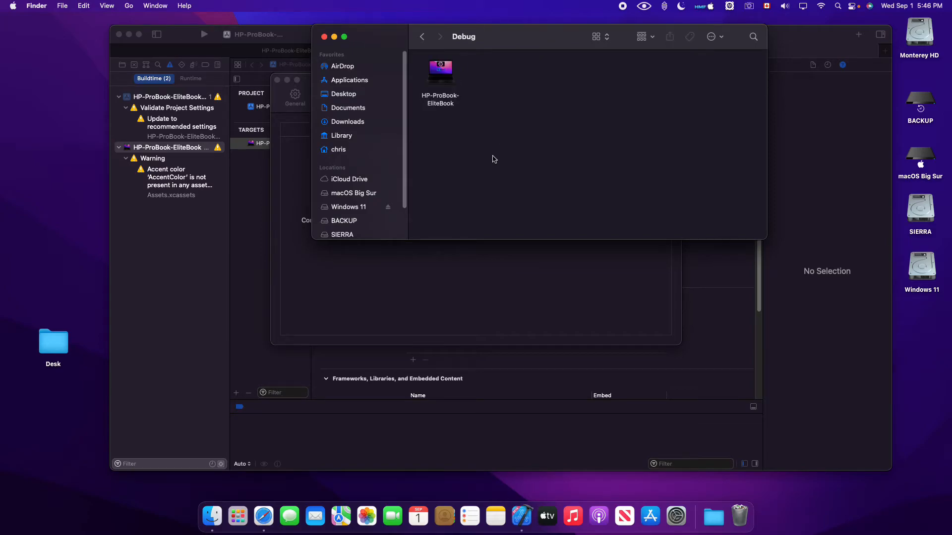
Move the built HP-ProBook-EliteBook app from the Debug folder to the desktop and close the folder window.
left_click(451, 79)
left_click_drag(451, 80, 53, 277)
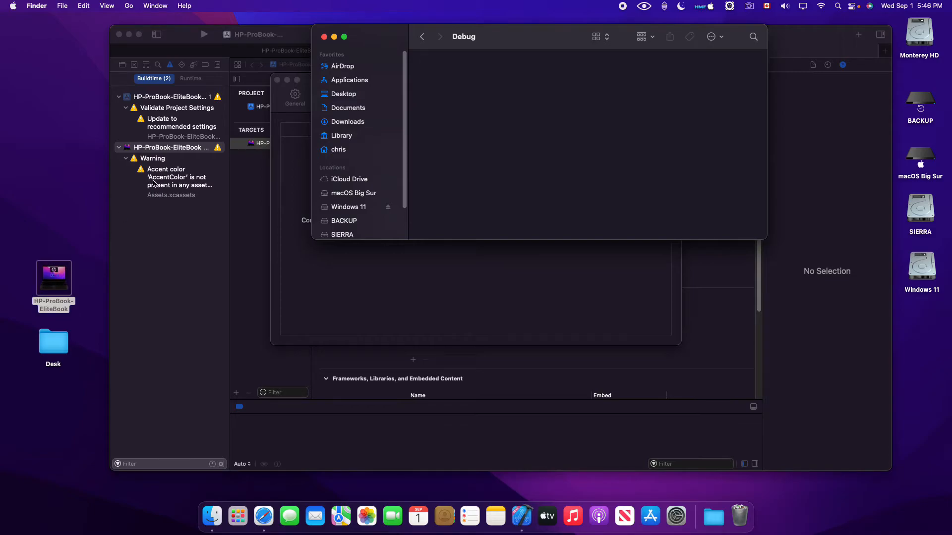
left_click(325, 37)
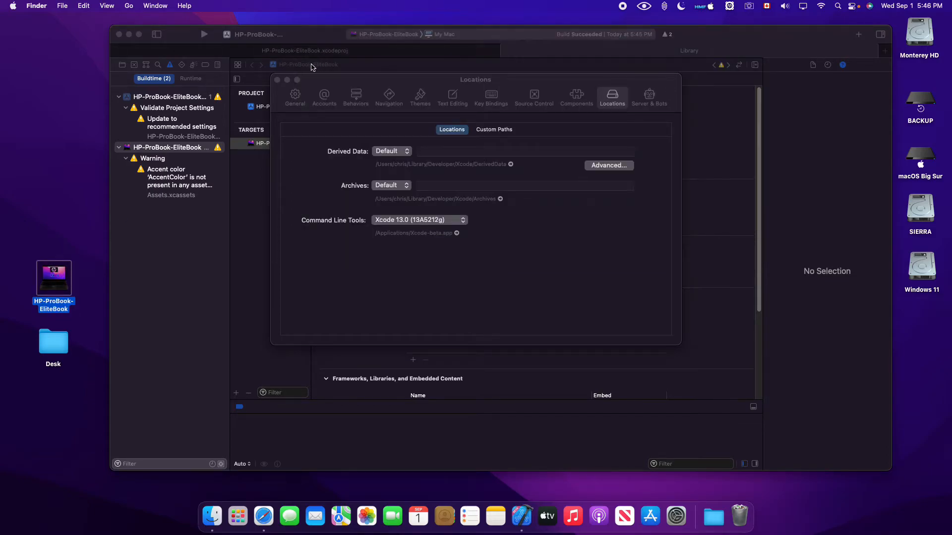
Close the Xcode Locations preferences and the HP-ProBook-EliteBook project window, returning to the desktop.
left_click(323, 79)
left_click(277, 80)
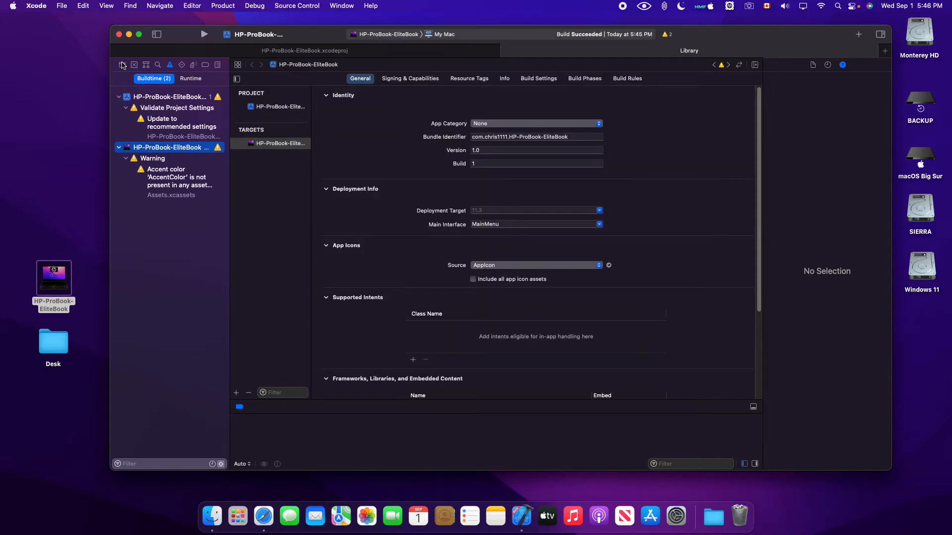
left_click(119, 35)
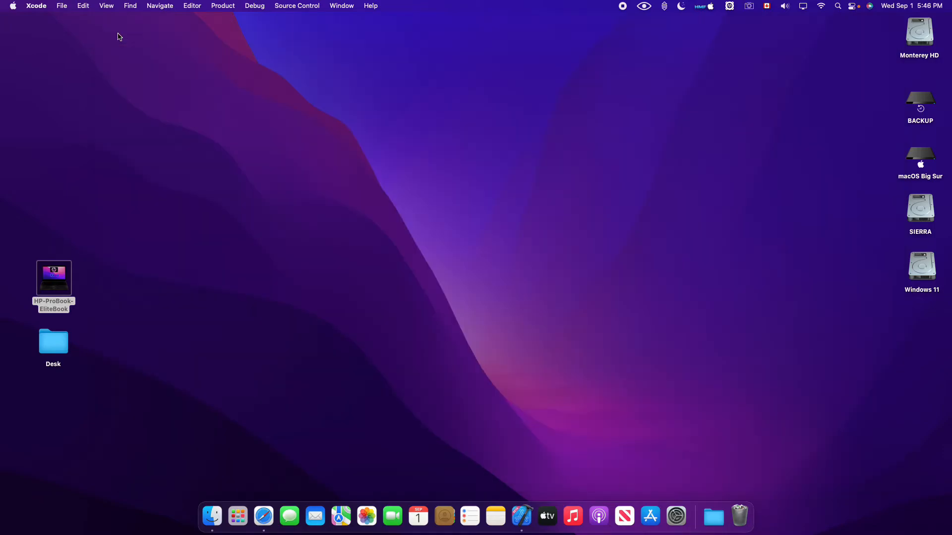
left_click(661, 160)
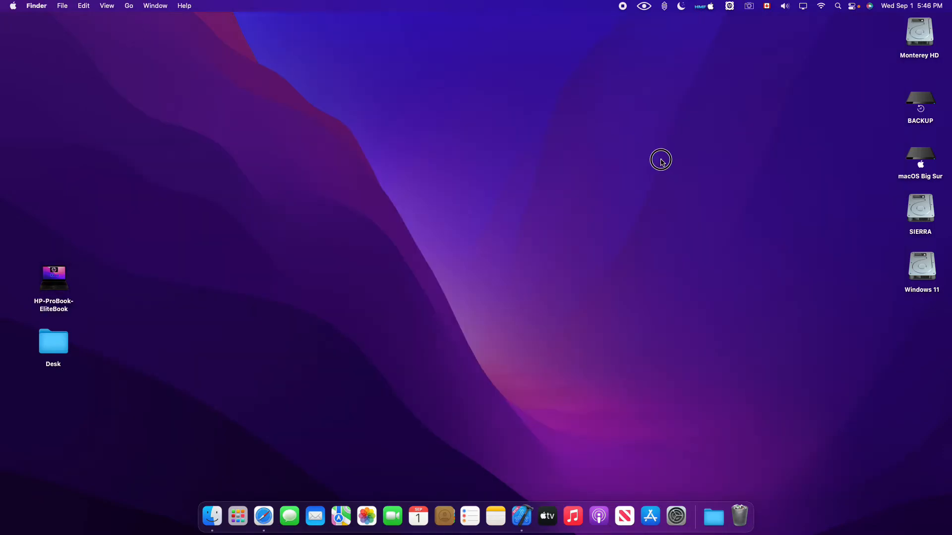
Launch the HP-ProBook-EliteBook app from the desktop, build the installer package and dismiss the completion dialog.
double_click(52, 283)
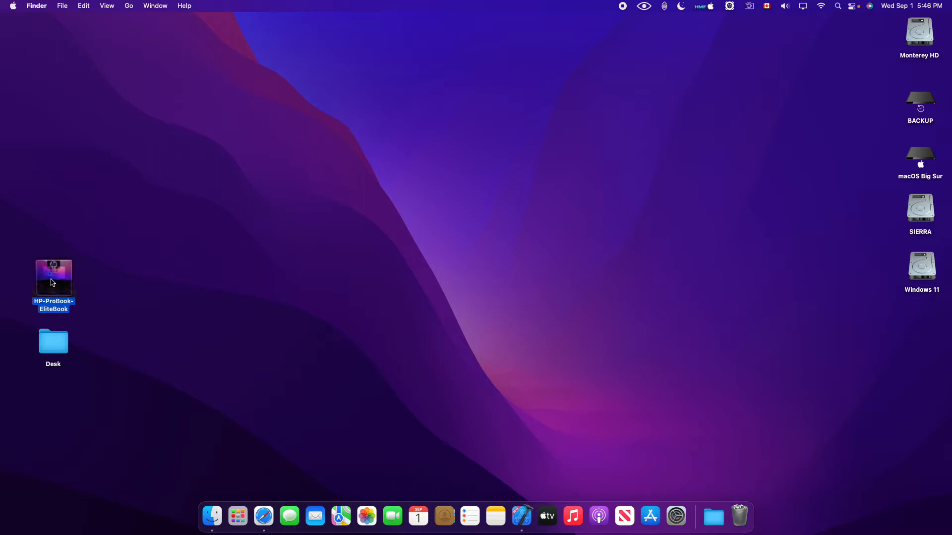
left_click_drag(346, 151, 532, 65)
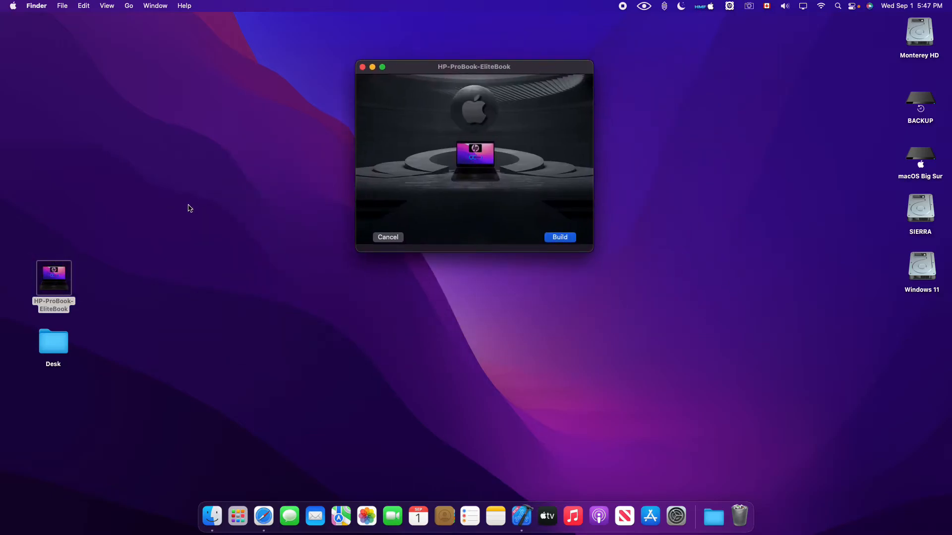
left_click(560, 238)
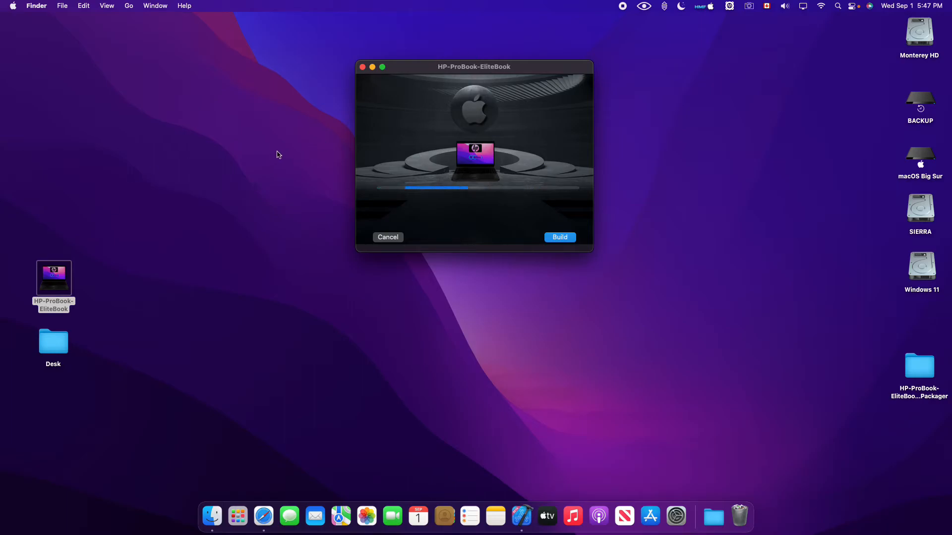
left_click(55, 341)
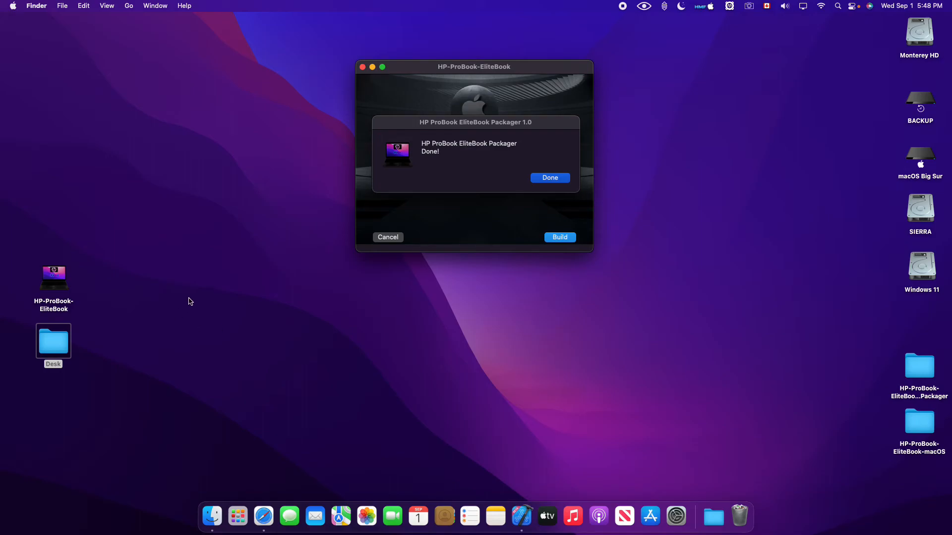
left_click(551, 179)
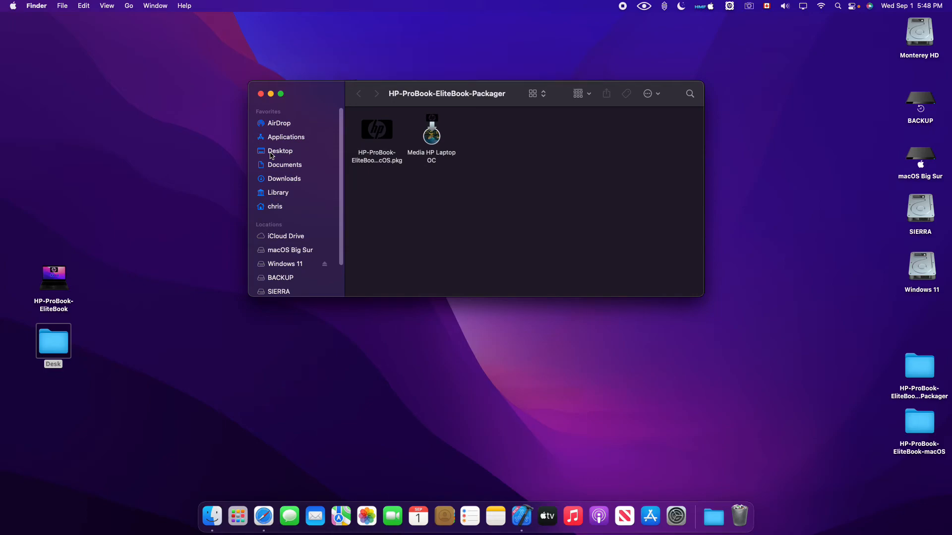
Open the HP-ProBook-EliteBook-macOS package, allow its compatibility check, view the installer introduction and close it without installing.
left_click_drag(330, 97, 332, 69)
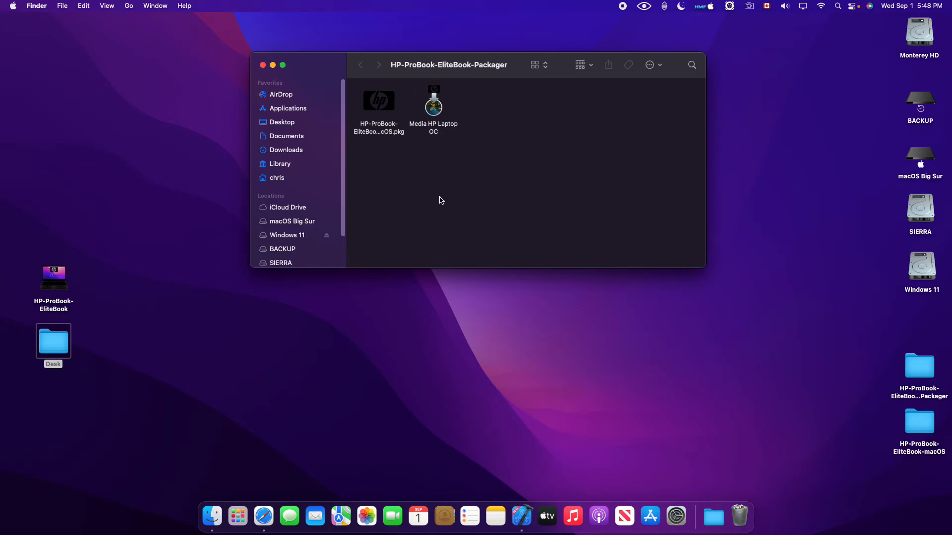
left_click(370, 127)
double_click(368, 105)
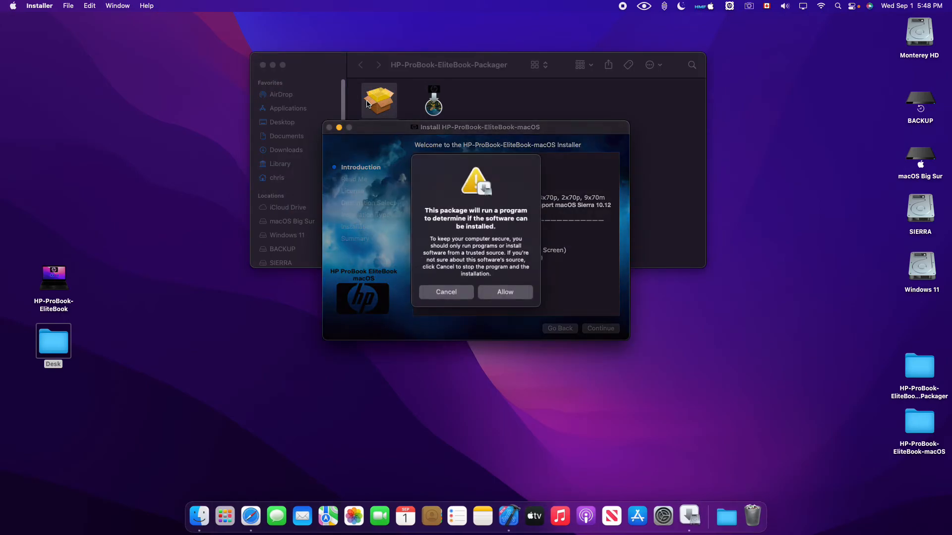
left_click(524, 294)
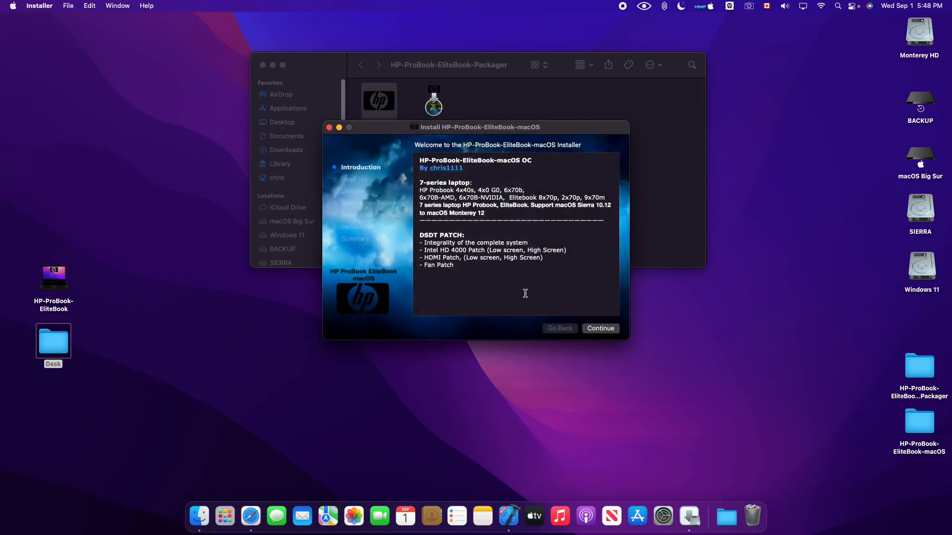
left_click(329, 128)
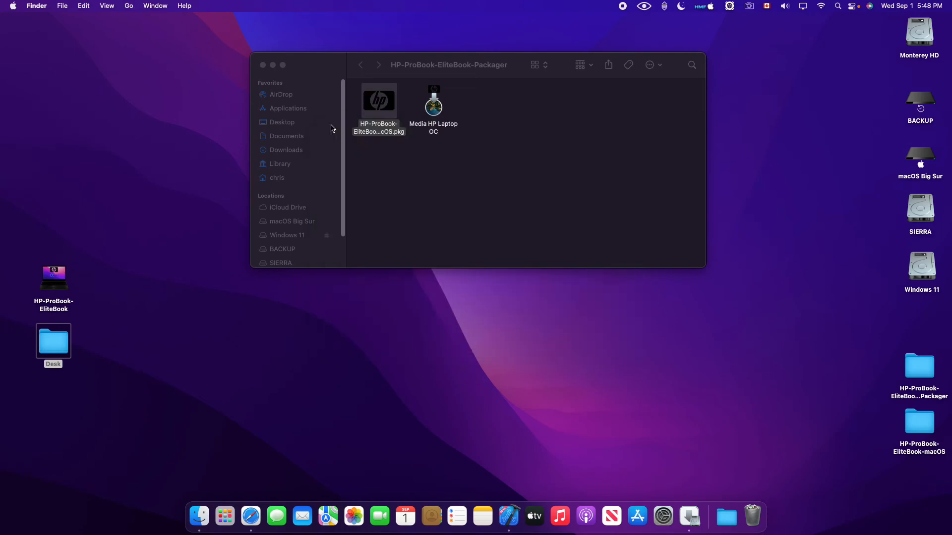
Launch Media HP Laptop OC to view its welcome dialog, and quit it without creating install media.
left_click(430, 109)
double_click(430, 109)
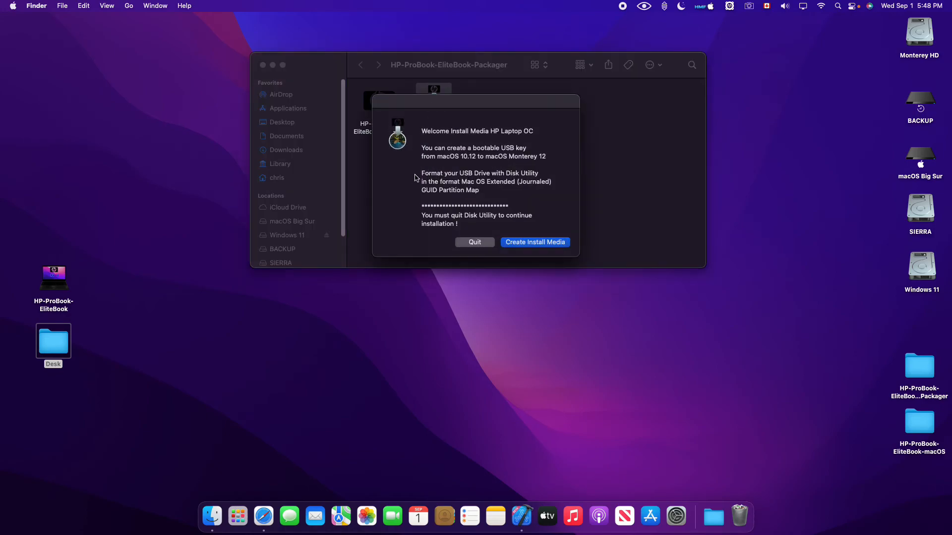
left_click(475, 242)
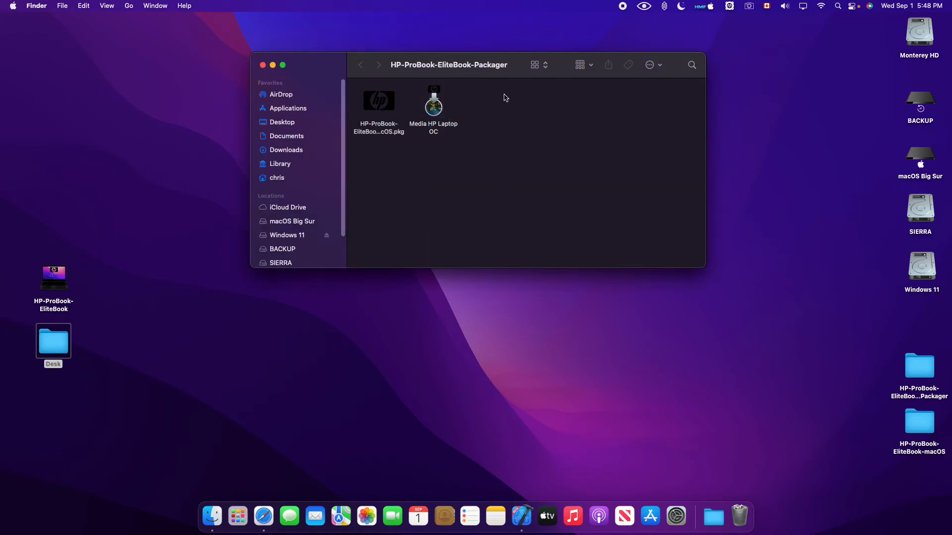
Check the folder path and file information of the HP-ProBook-EliteBook-Packager folder, and close the info window.
right_click(496, 66)
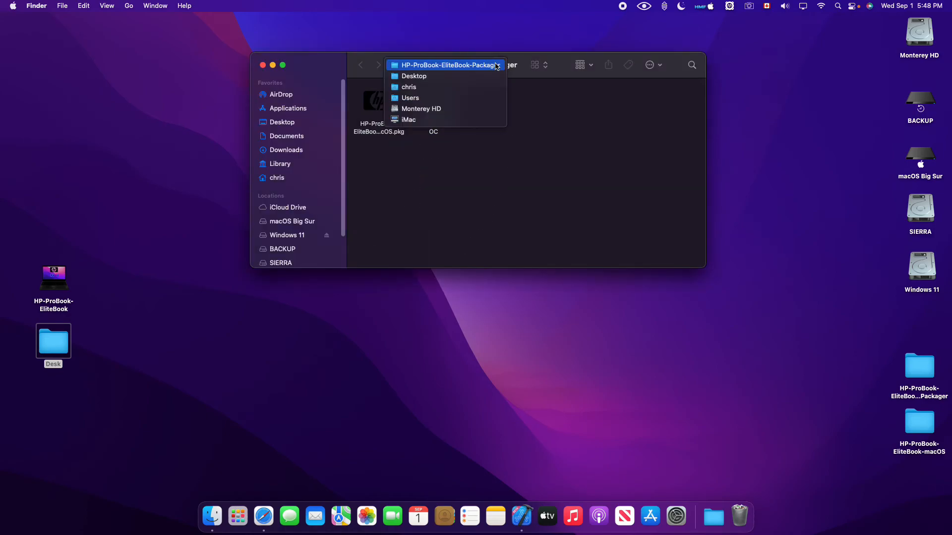
left_click(573, 112)
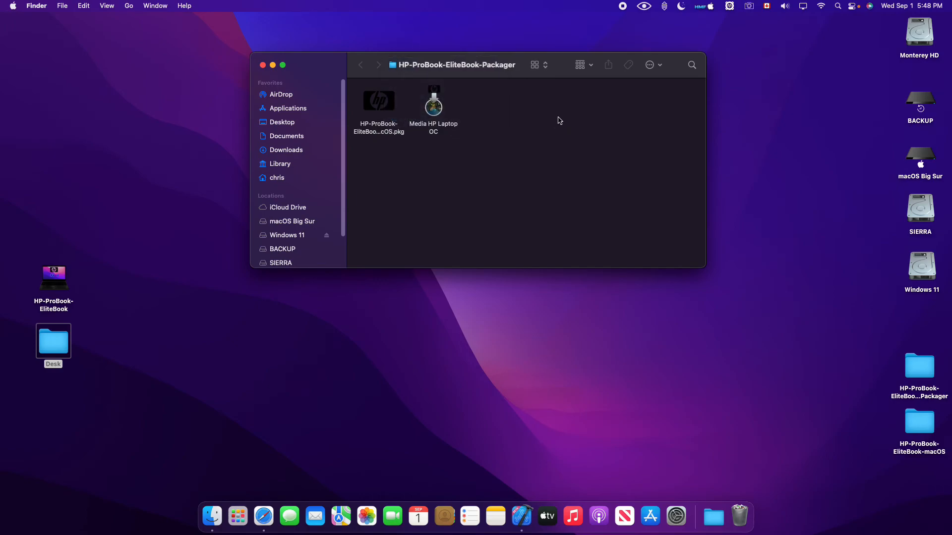
right_click(912, 380)
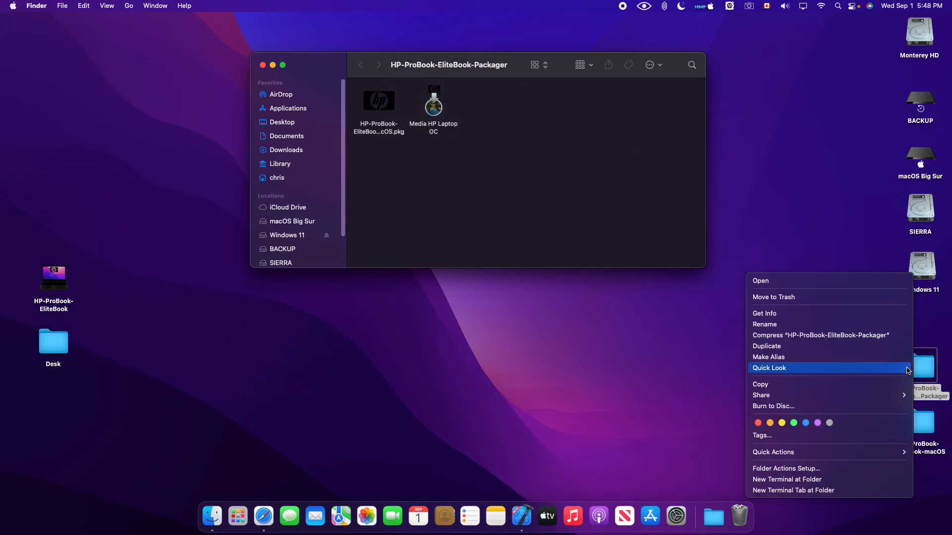
left_click(769, 313)
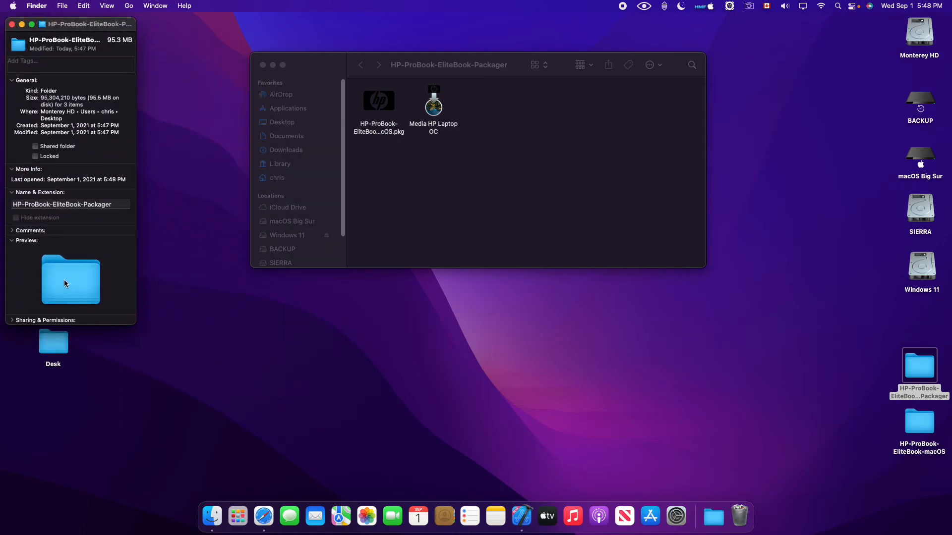
left_click(12, 23)
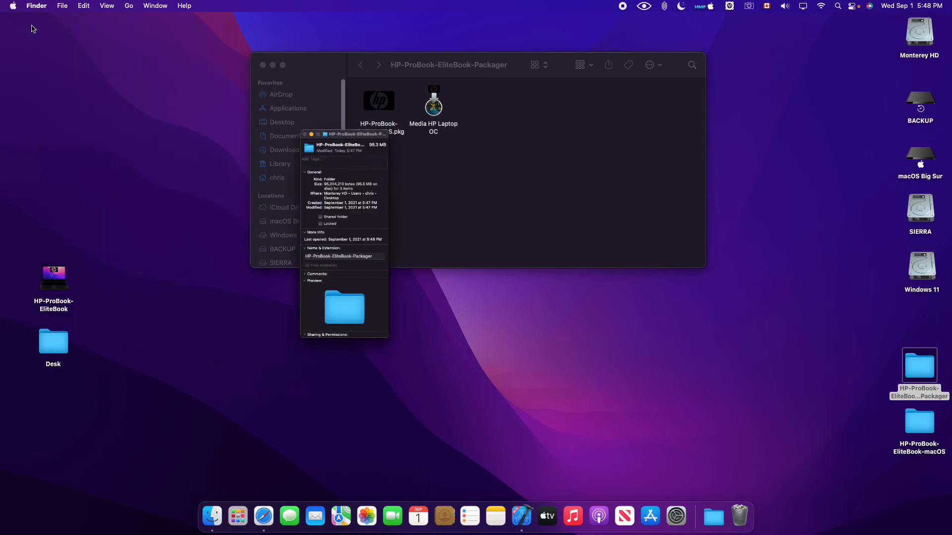
Look through the BUILD-PACKAGE folder in HP-ProBook-EliteBook-macOS on the desktop, and close all open Finder windows.
double_click(918, 430)
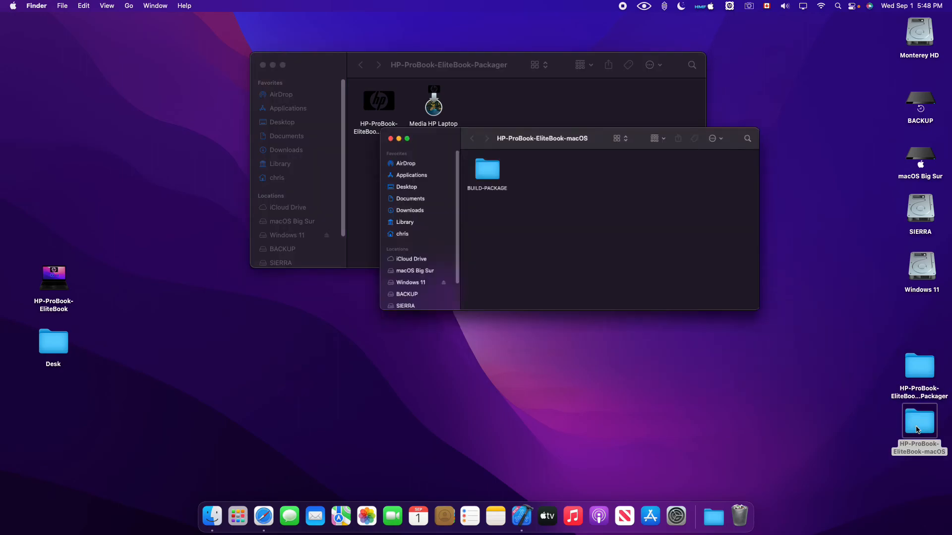
left_click(396, 129)
double_click(396, 129)
left_click_drag(376, 102, 751, 405)
left_click(453, 234)
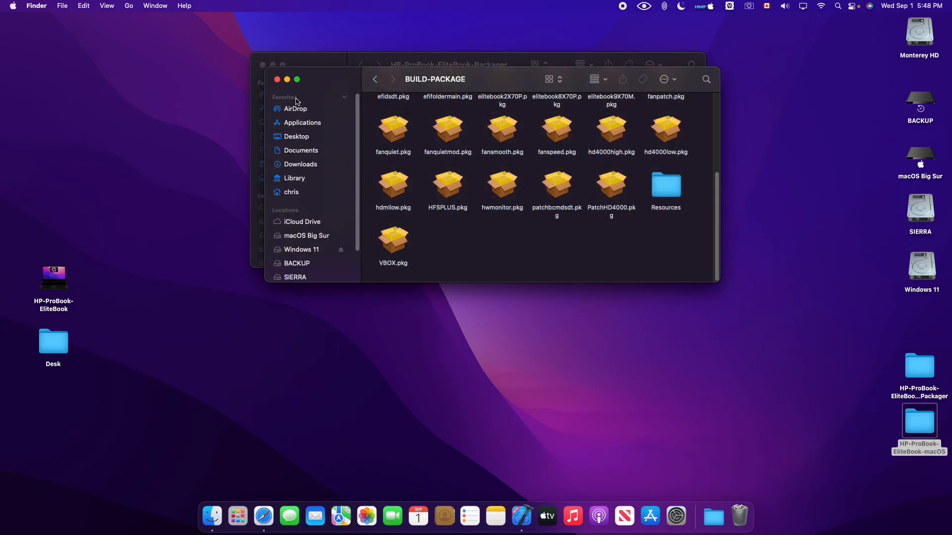
left_click(277, 80)
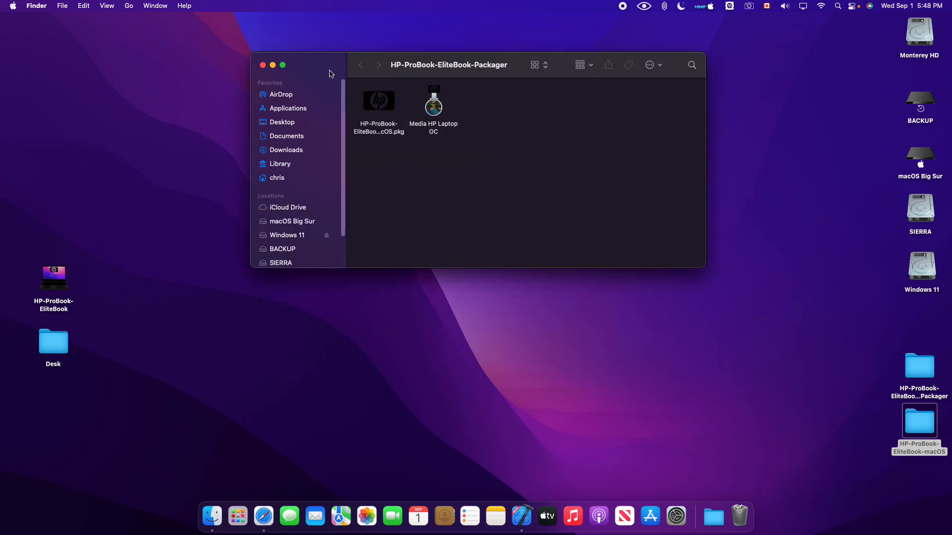
left_click_drag(331, 74, 297, 104)
left_click(246, 87)
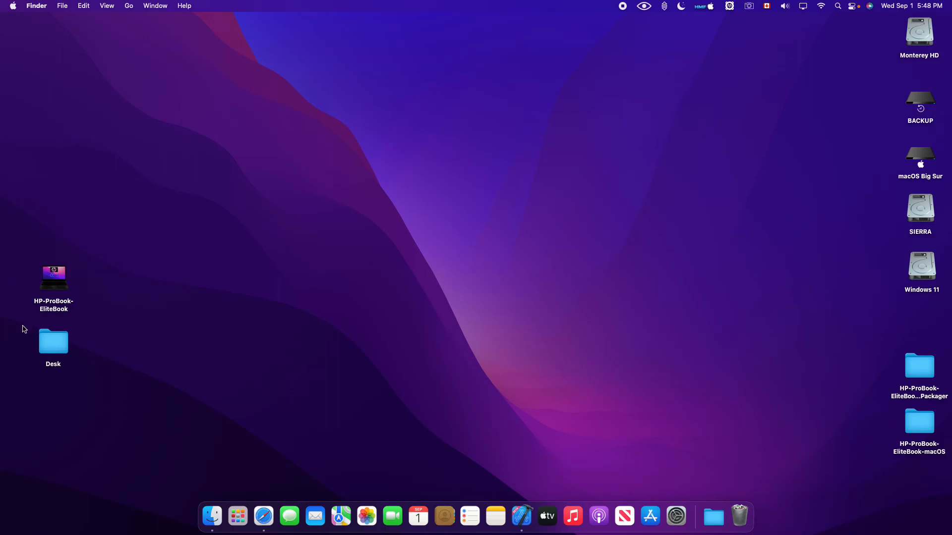
left_click(49, 285)
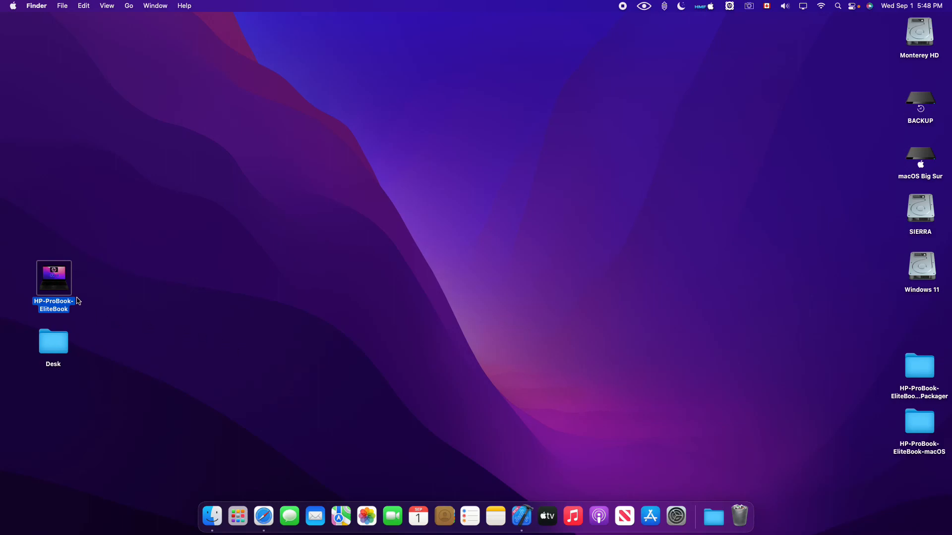
left_click(188, 312)
left_click(57, 277)
left_click(265, 334)
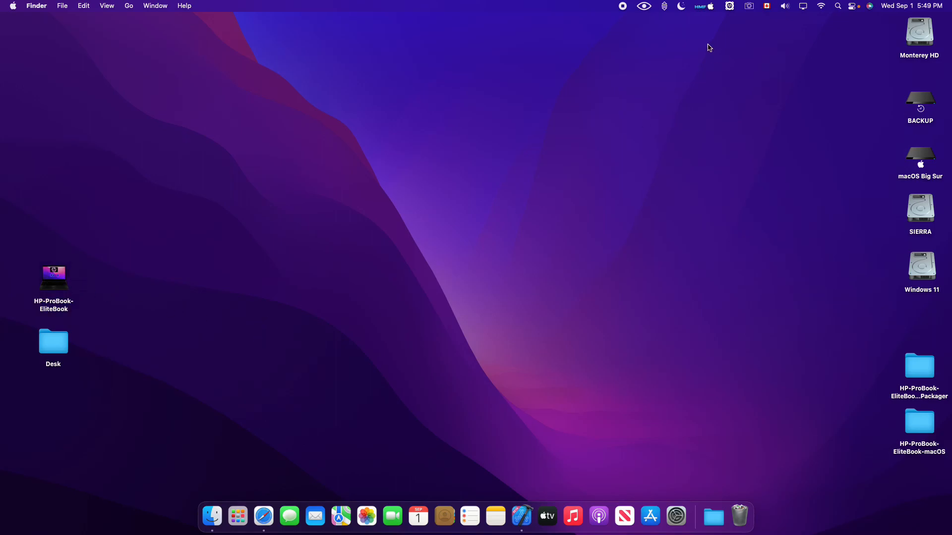